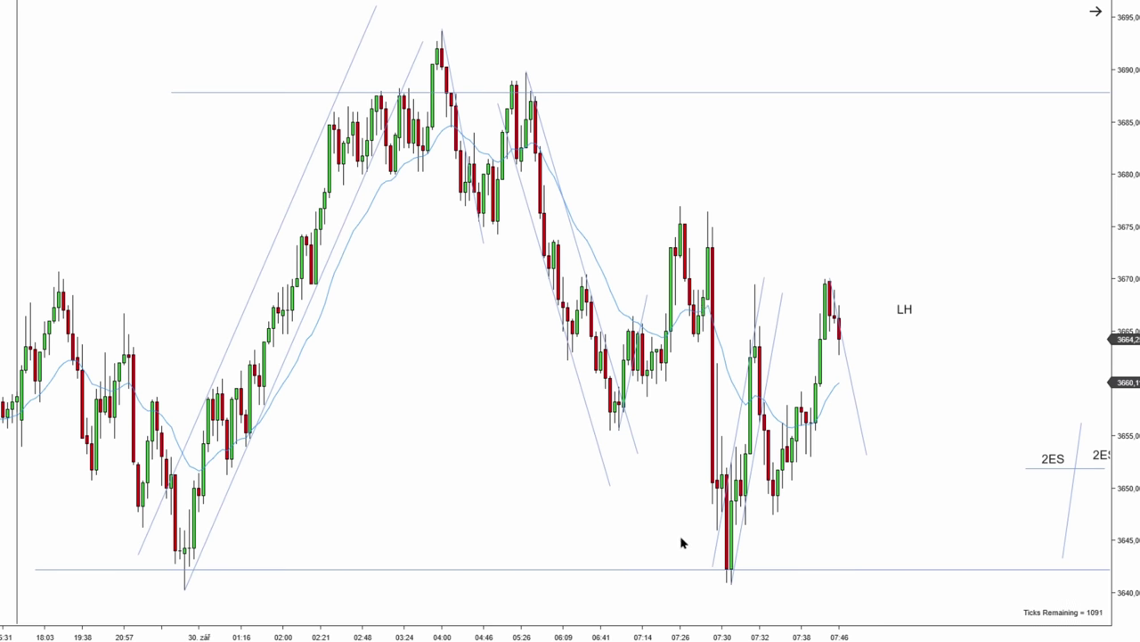
Draw a horizontal arrow just above the two swing highs near 3670, spanning about 07:32 to 07:43.
scroll(682, 542, up, 5)
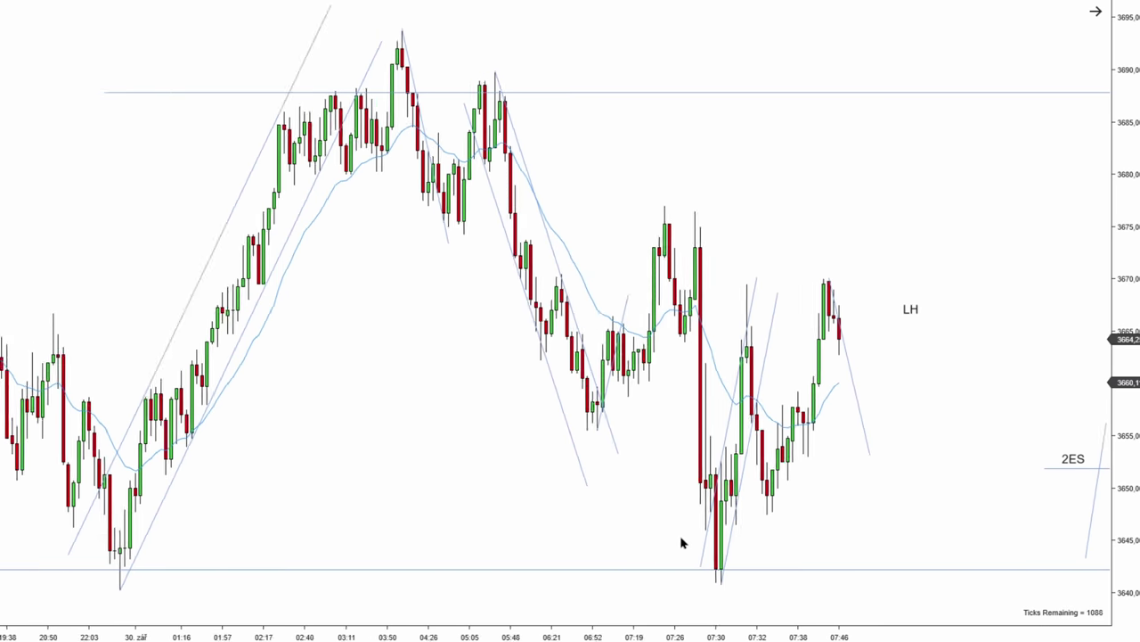
scroll(681, 541, down, 2)
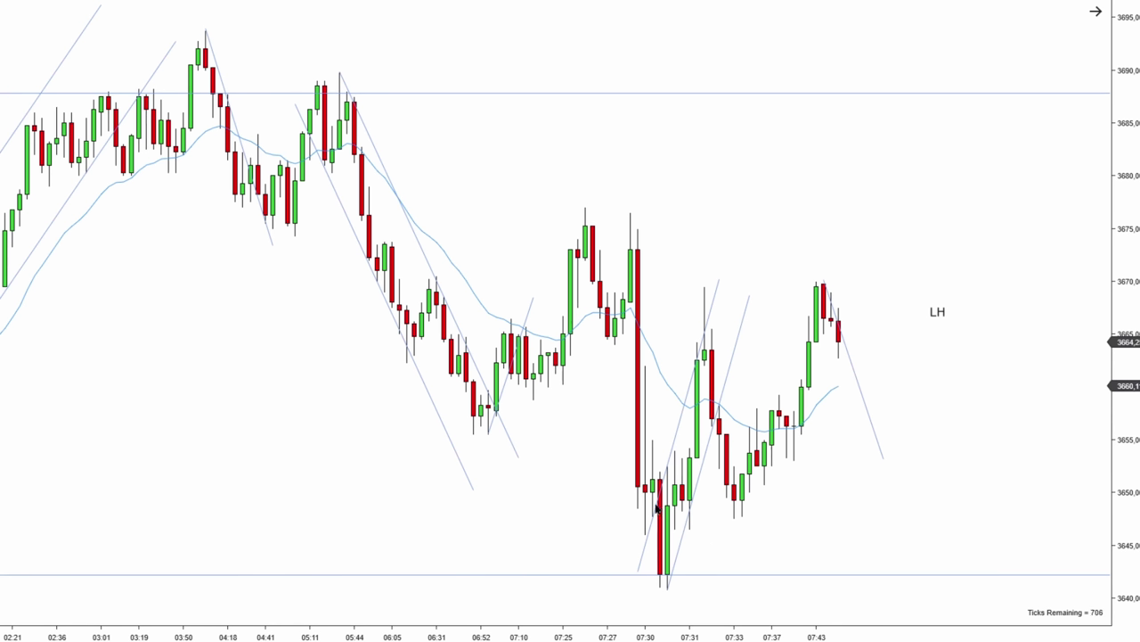
drag(698, 269, 797, 272)
Mark the two rising legs after the 07:30 low with diagonal arrows and delete both arrows again.
mouse_move(660, 585)
mouse_down()
mouse_move(698, 500)
mouse_move(703, 332)
mouse_up()
drag(735, 514, 795, 285)
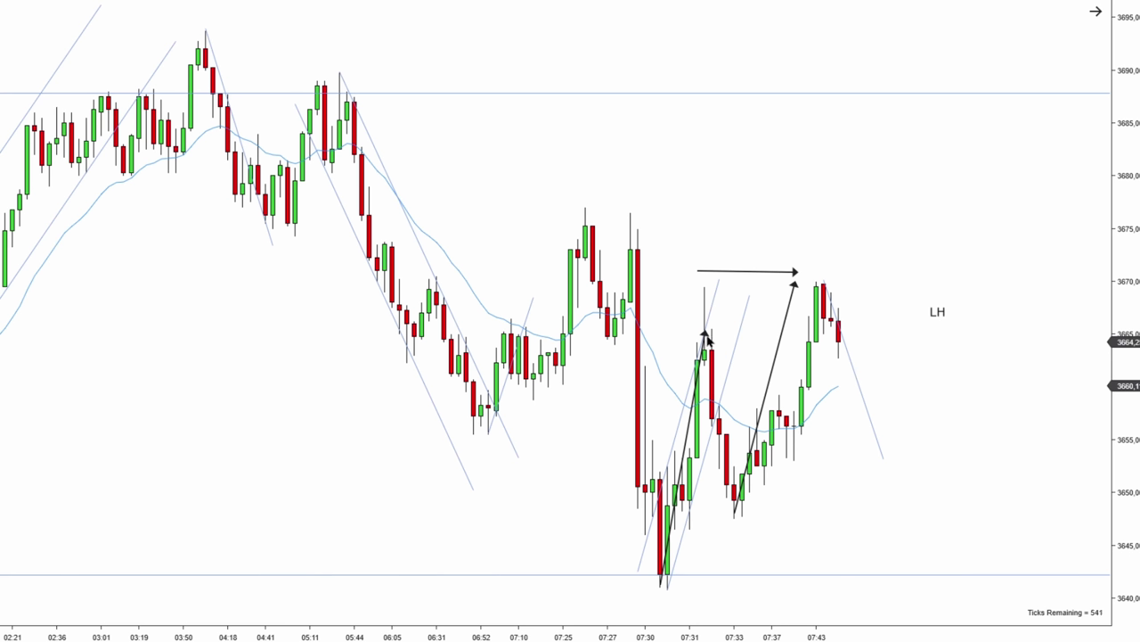
click(704, 333)
key(Delete)
click(781, 354)
key(Delete)
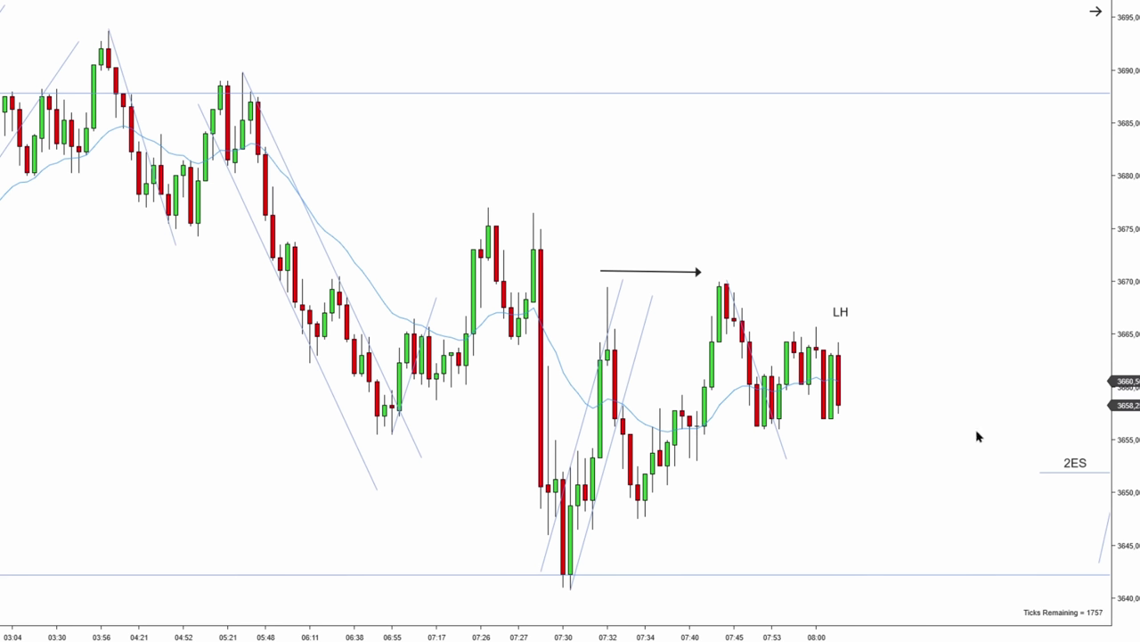
Place a 2ES label beside the LH label above the 08:00 highs and a red down arrow beneath LH.
drag(1079, 460, 824, 314)
click(866, 344)
click(839, 329)
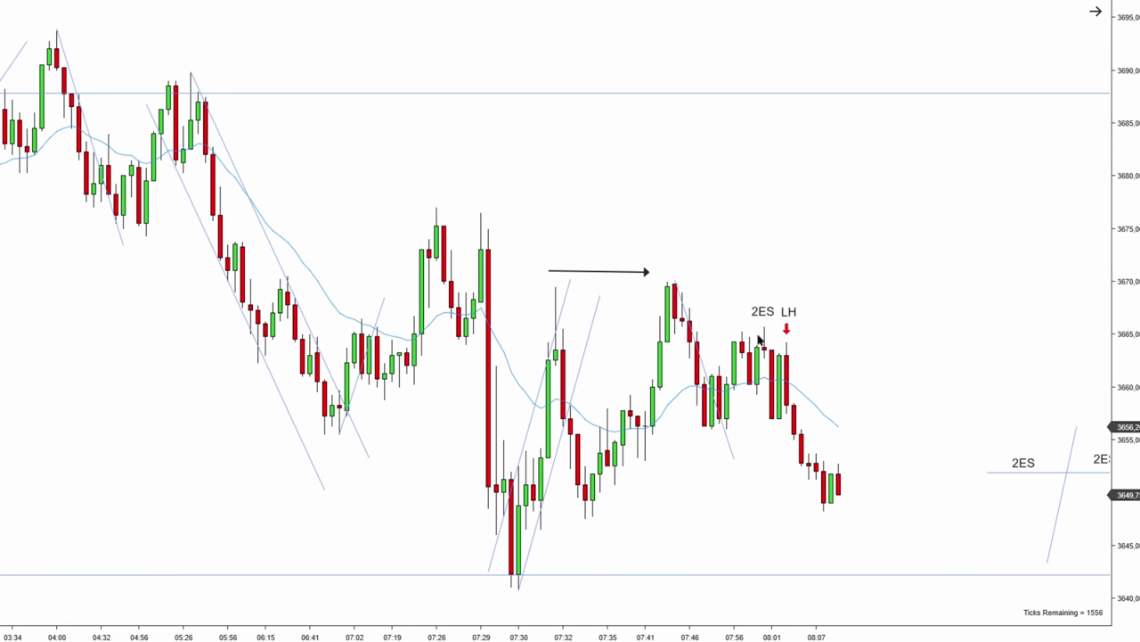
Draw a steep descending channel from the 2ES high near 3666, with a parallel line beneath the falling candles.
click(729, 446)
click(751, 474)
click(763, 325)
click(935, 550)
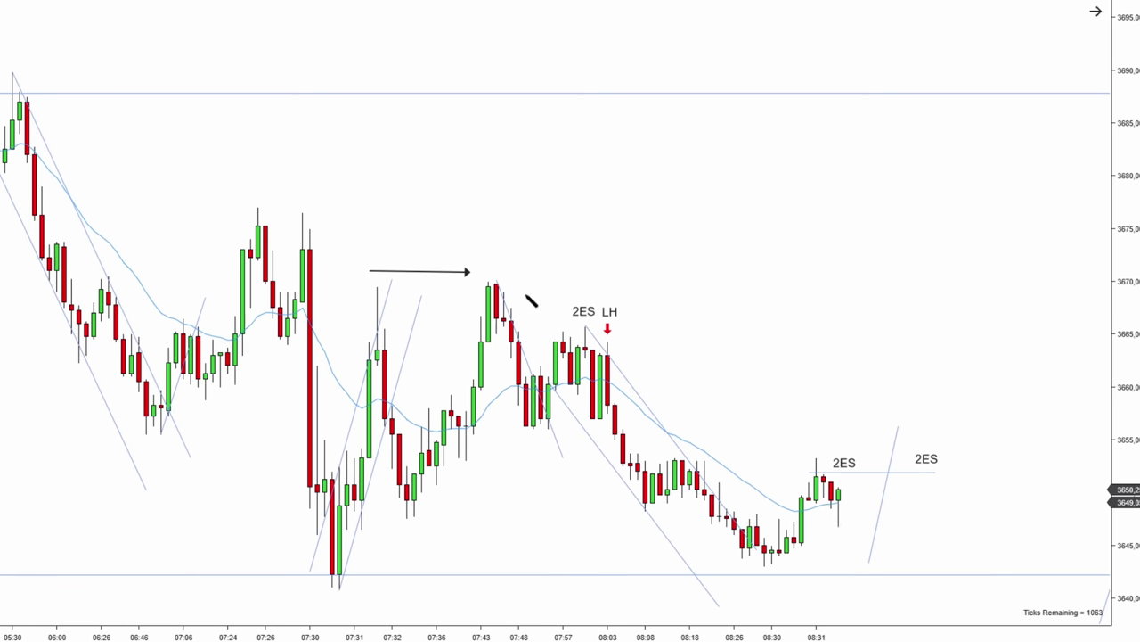
Draw a flatter descending trend line from the 3670 high through the 08:31 high, with a parallel copy along the lows.
click(498, 283)
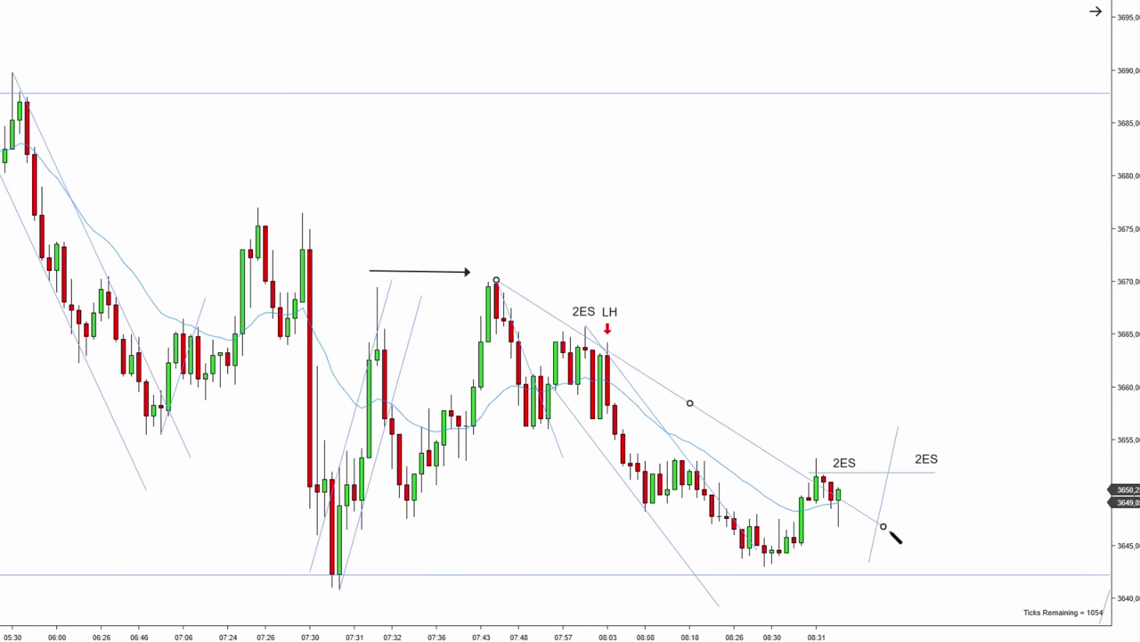
click(959, 554)
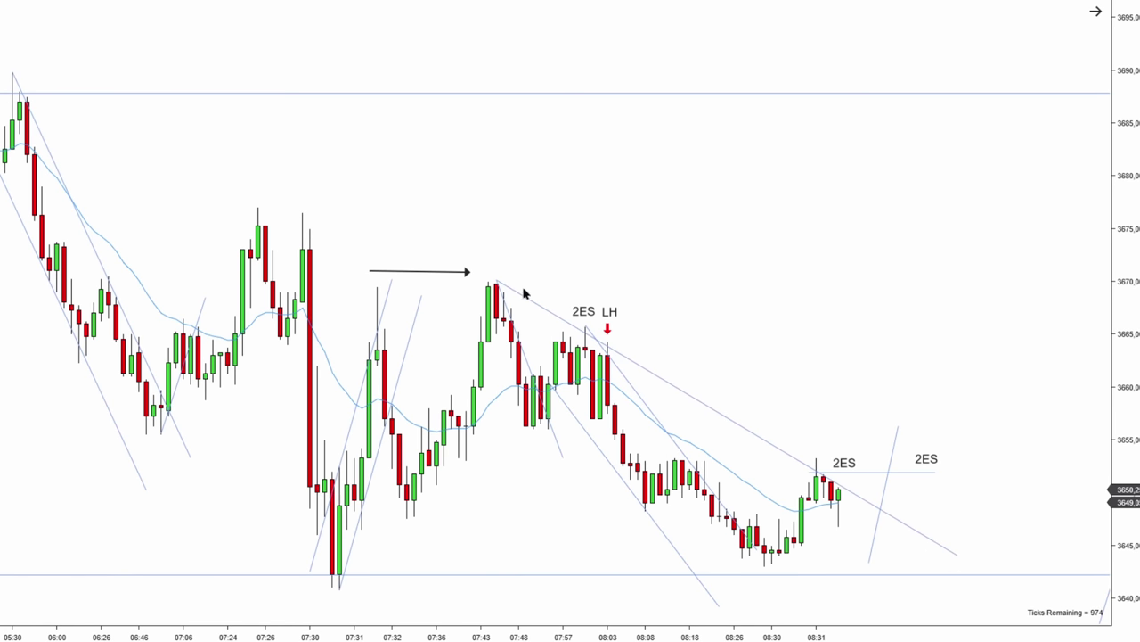
drag(670, 385, 633, 489)
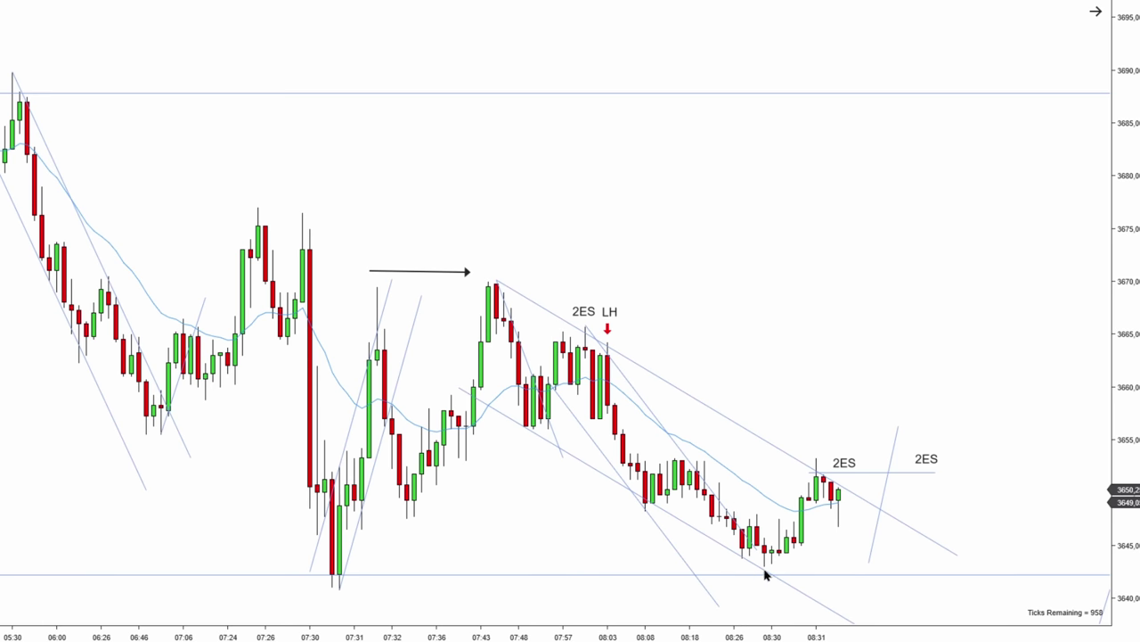
click(573, 458)
click(764, 390)
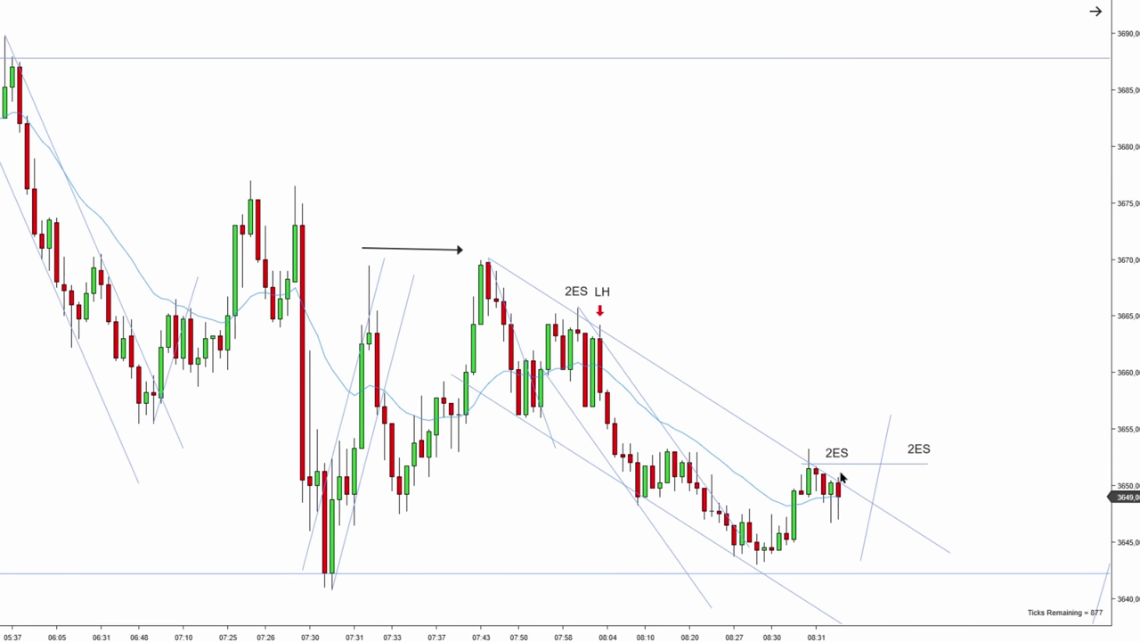
Draw a horizontal arrow beneath the matching lows near 3643, starting at about 08:30.
scroll(844, 528, up, 4)
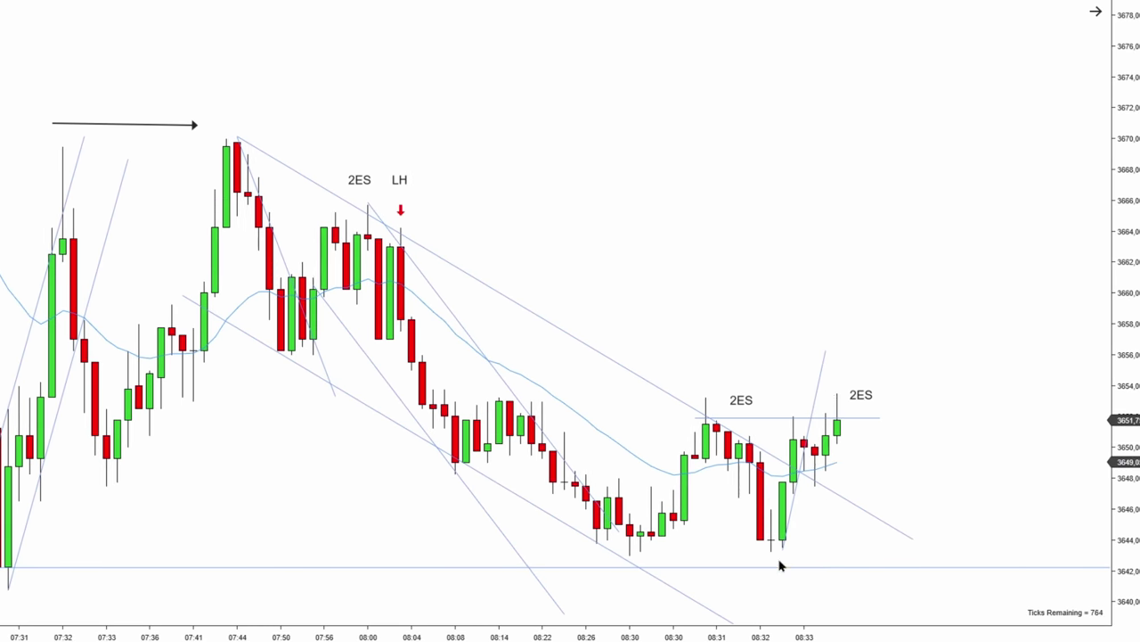
drag(641, 590, 882, 590)
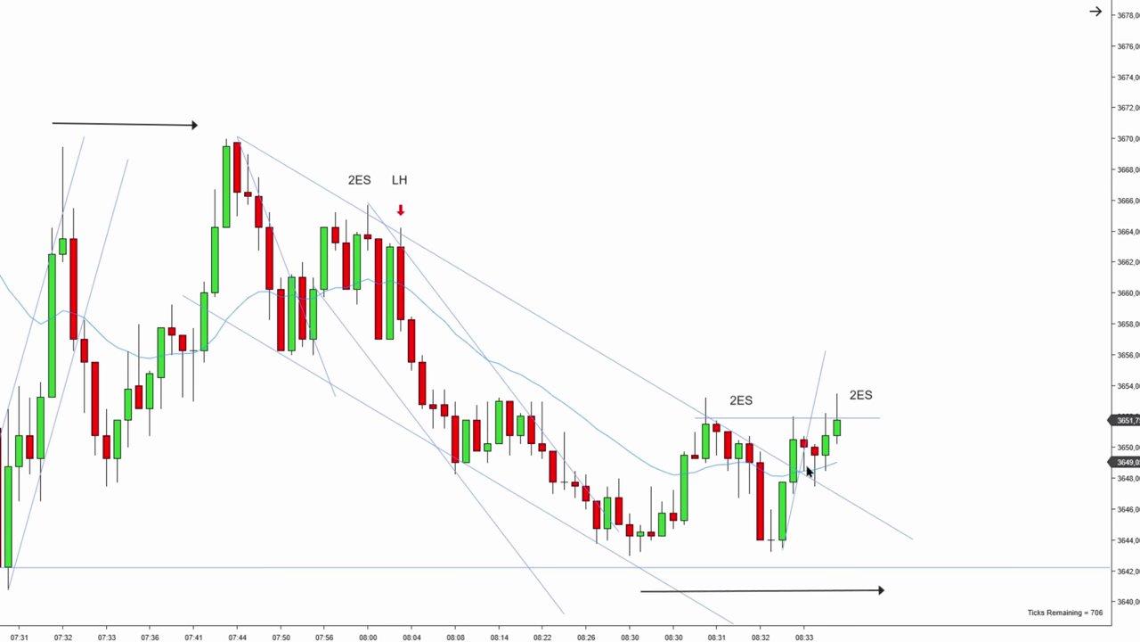
Add a parallel copy of the short rising line at the 08:32 low, and delete the extra line drawn from that low.
click(797, 503)
drag(798, 505, 778, 491)
click(807, 536)
drag(783, 542, 913, 341)
key(Delete)
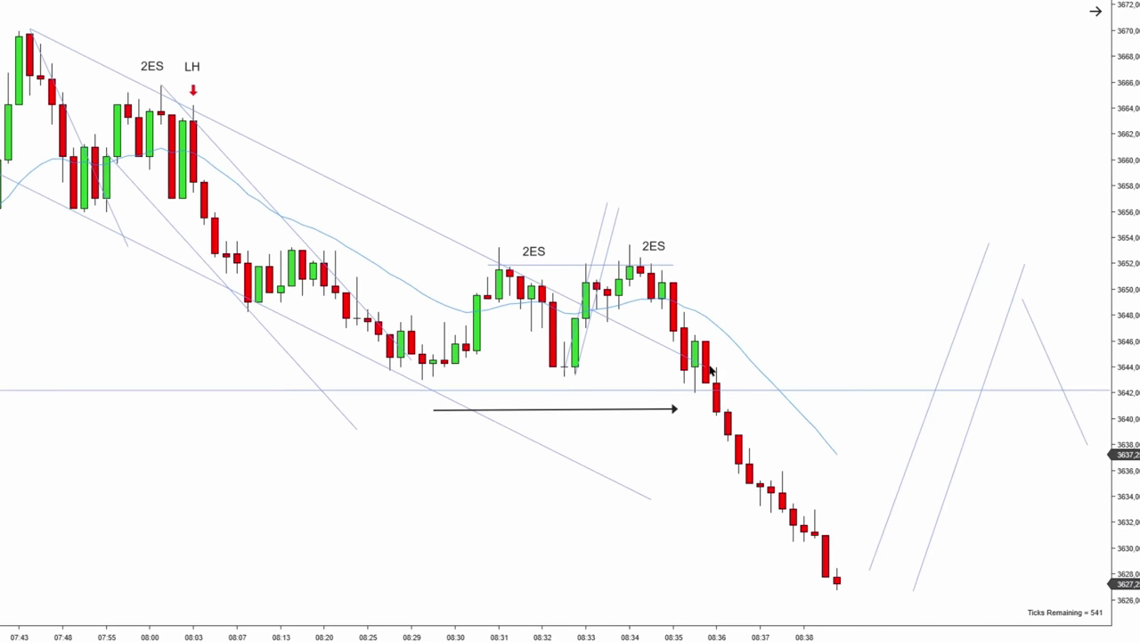
Delete the horizontal arrow beneath the 08:30 lows.
scroll(810, 478, down, 6)
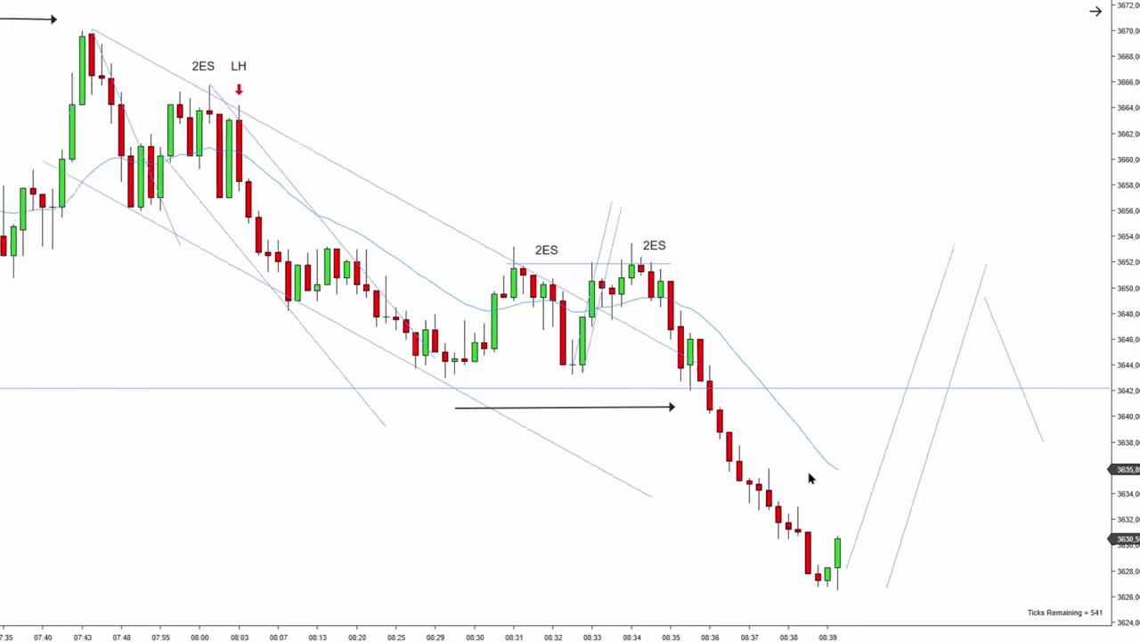
scroll(810, 479, down, 2)
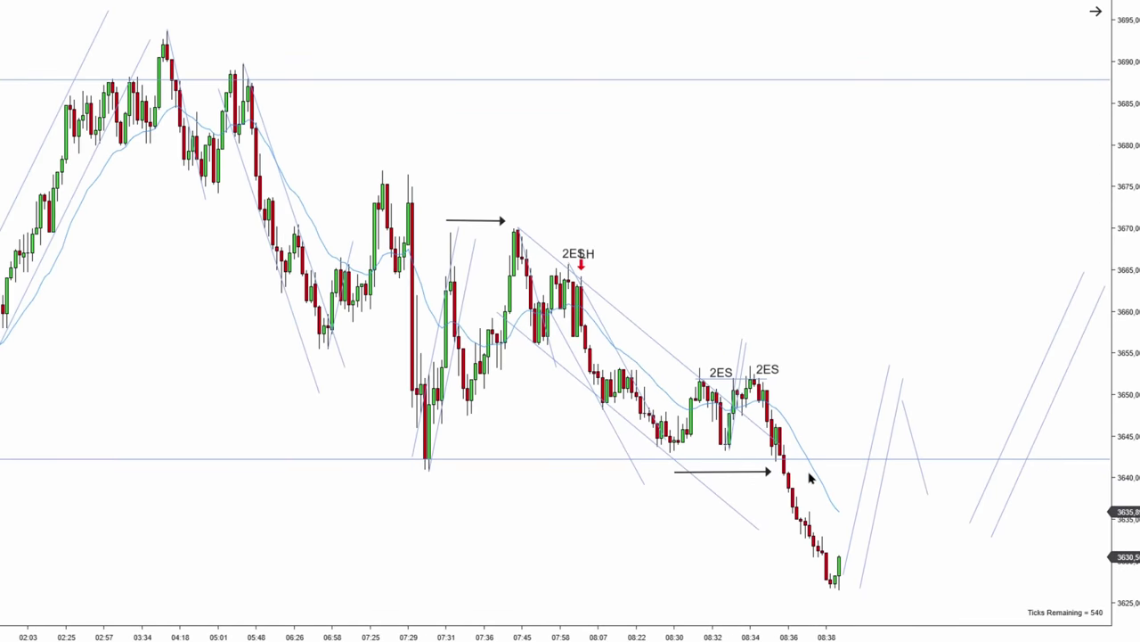
click(747, 474)
key(Delete)
Draw a long descending trend line from the day's high near 3694 along the lower highs, with a parallel copy at the 07:30 low.
mouse_move(163, 30)
mouse_down()
mouse_move(496, 222)
mouse_move(547, 237)
mouse_move(657, 313)
mouse_up()
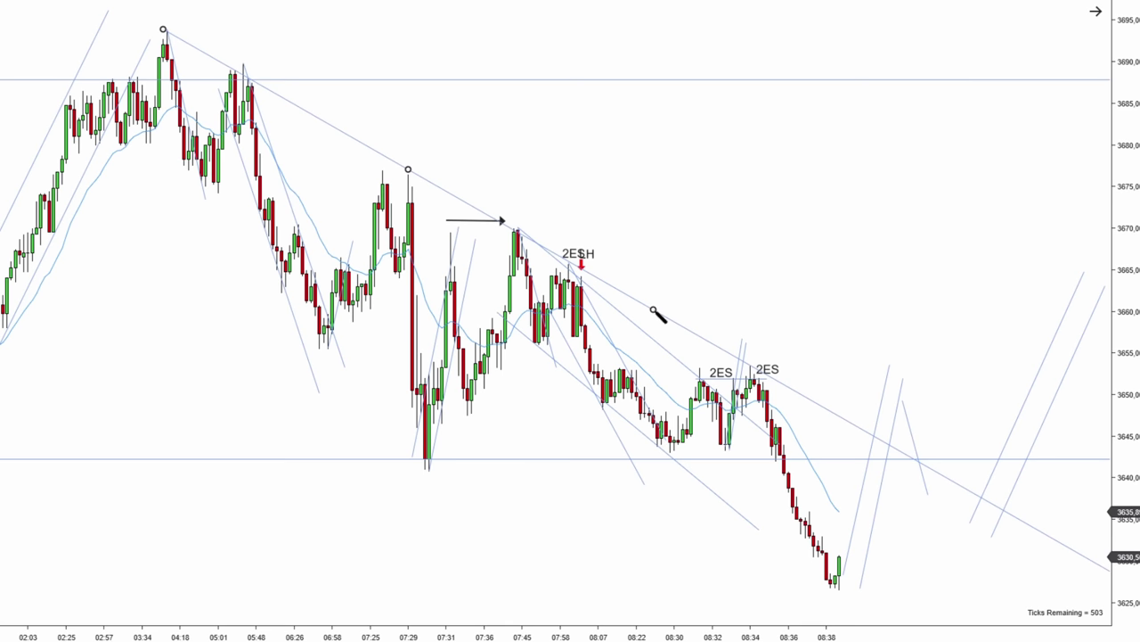
drag(438, 187, 335, 410)
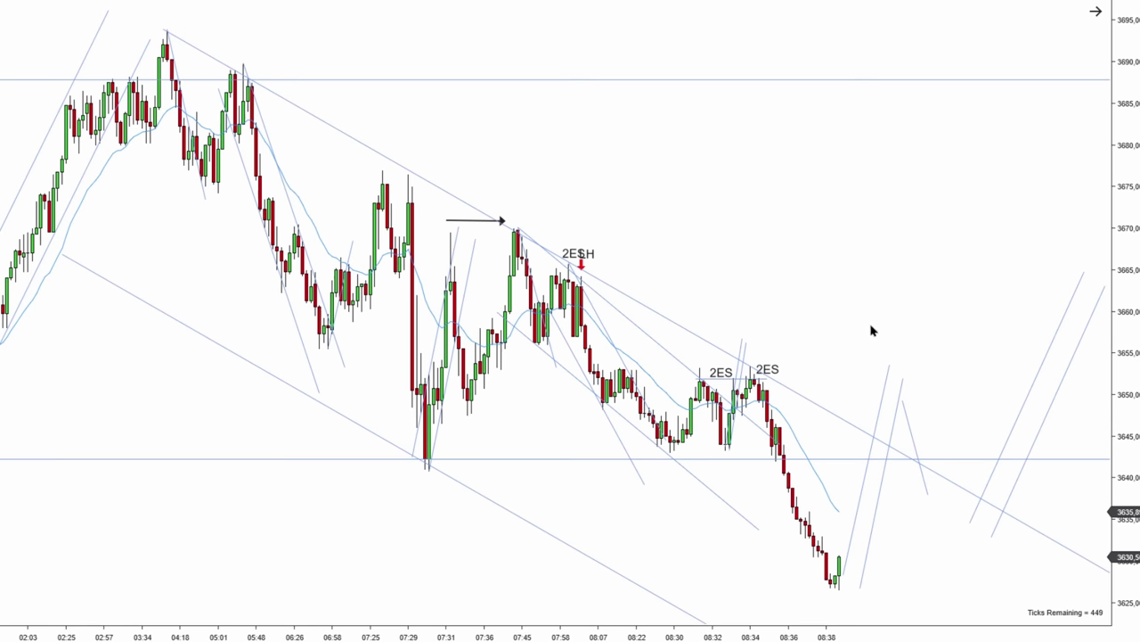
scroll(871, 330, up, 5)
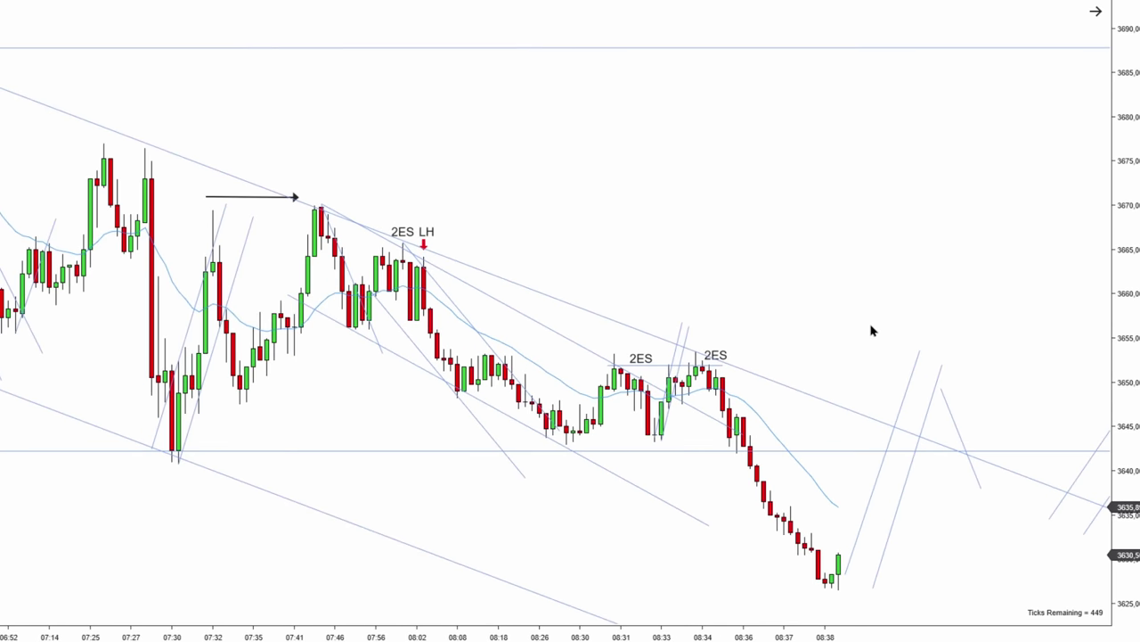
scroll(871, 330, up, 4)
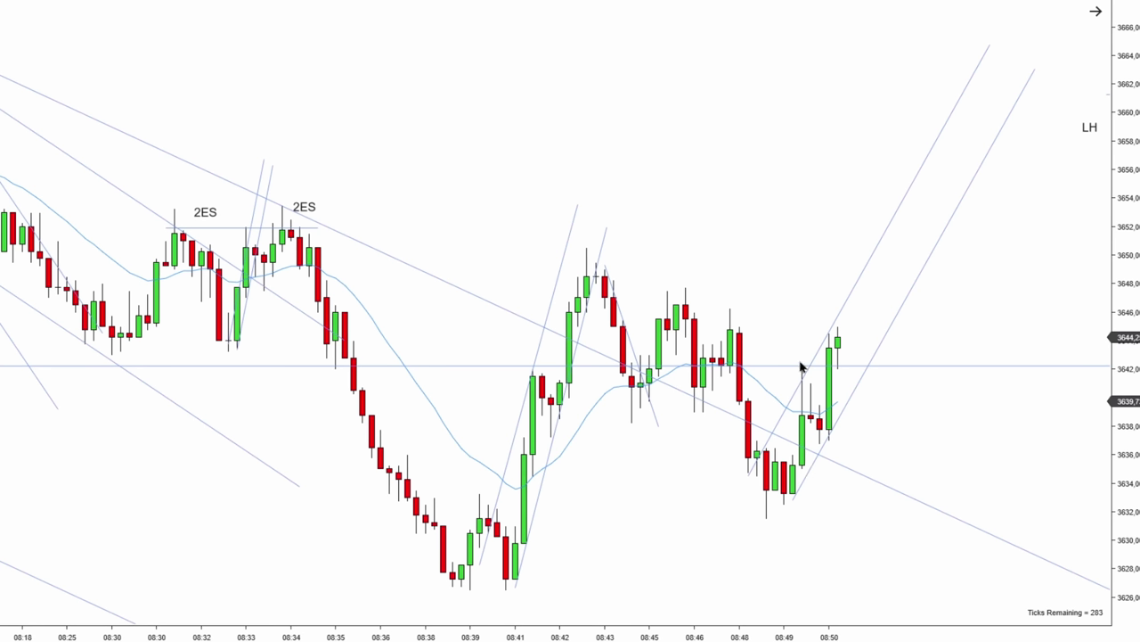
click(767, 517)
click(842, 430)
key(Escape)
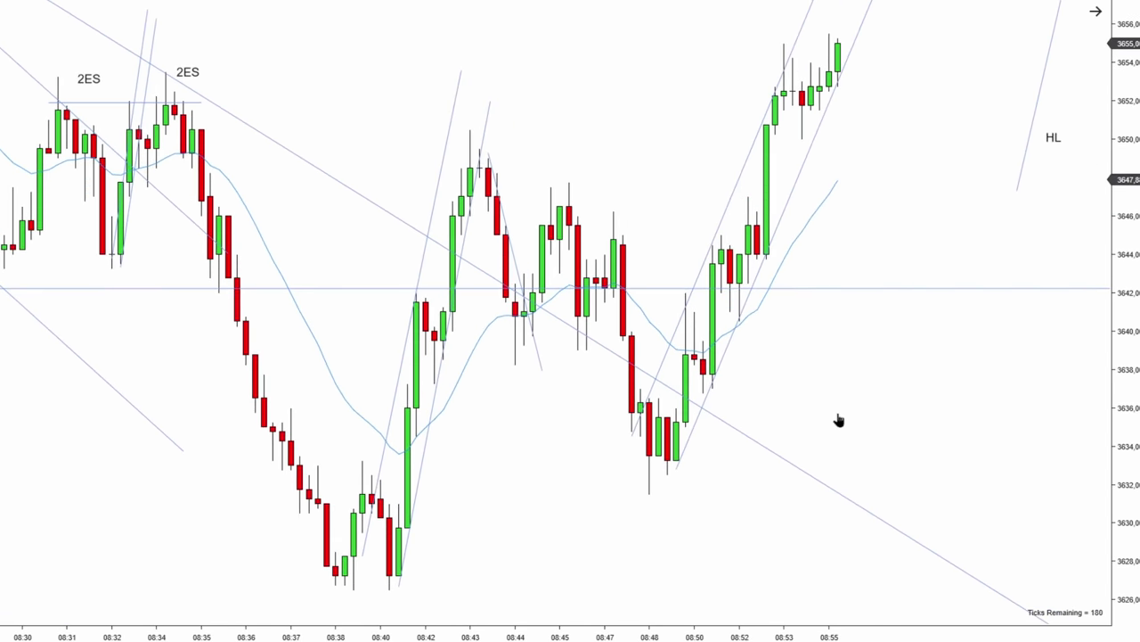
scroll(838, 419, down, 2)
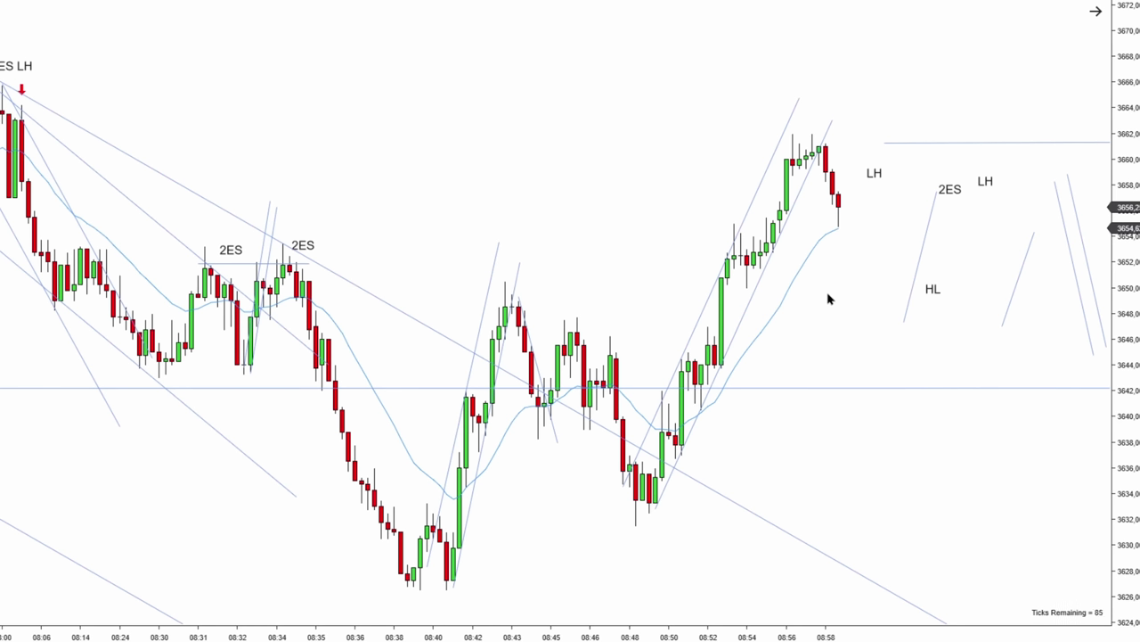
drag(708, 108, 872, 108)
click(843, 109)
key(Delete)
Mark the two rising legs from the 08:41 and 08:48 lows with upward arrows.
drag(449, 583, 504, 278)
drag(636, 525, 727, 211)
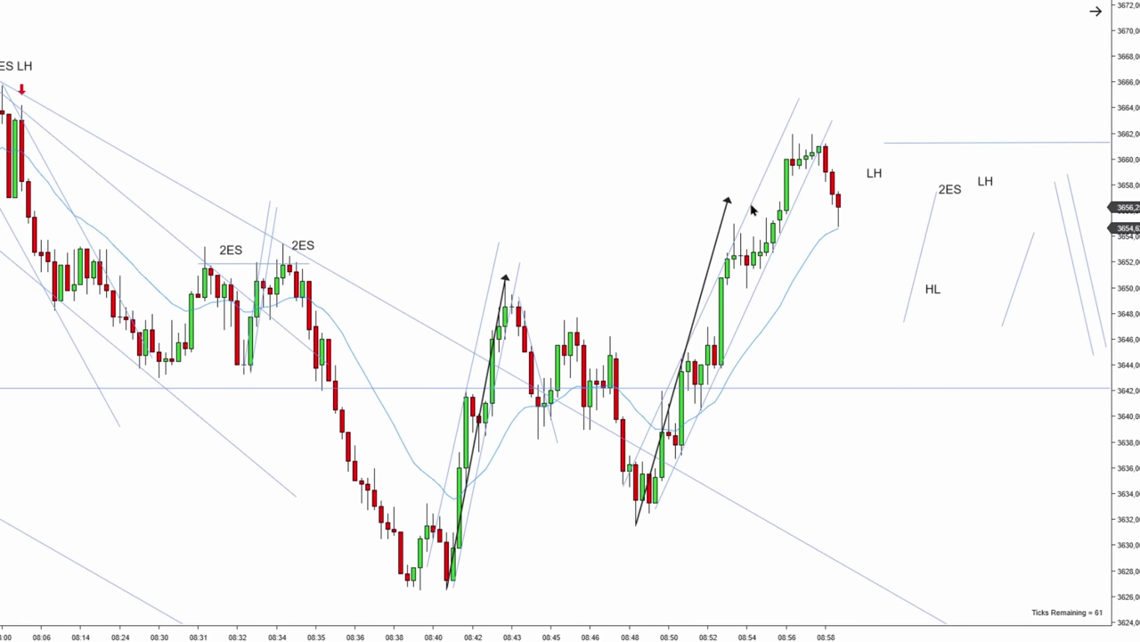
scroll(752, 210, down, 6)
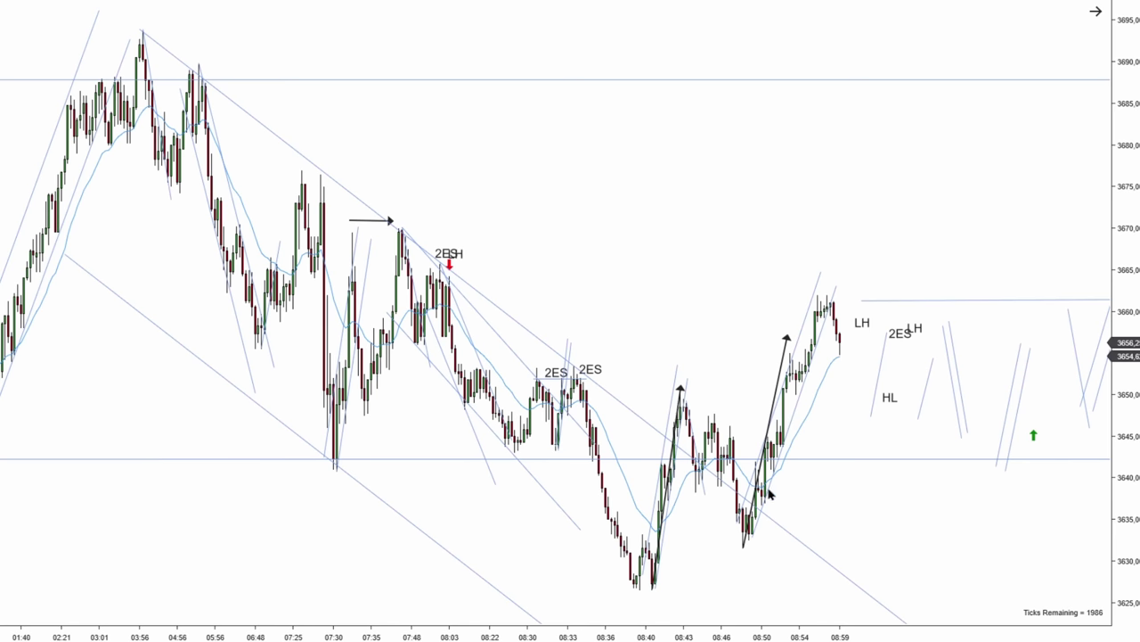
drag(652, 82, 648, 279)
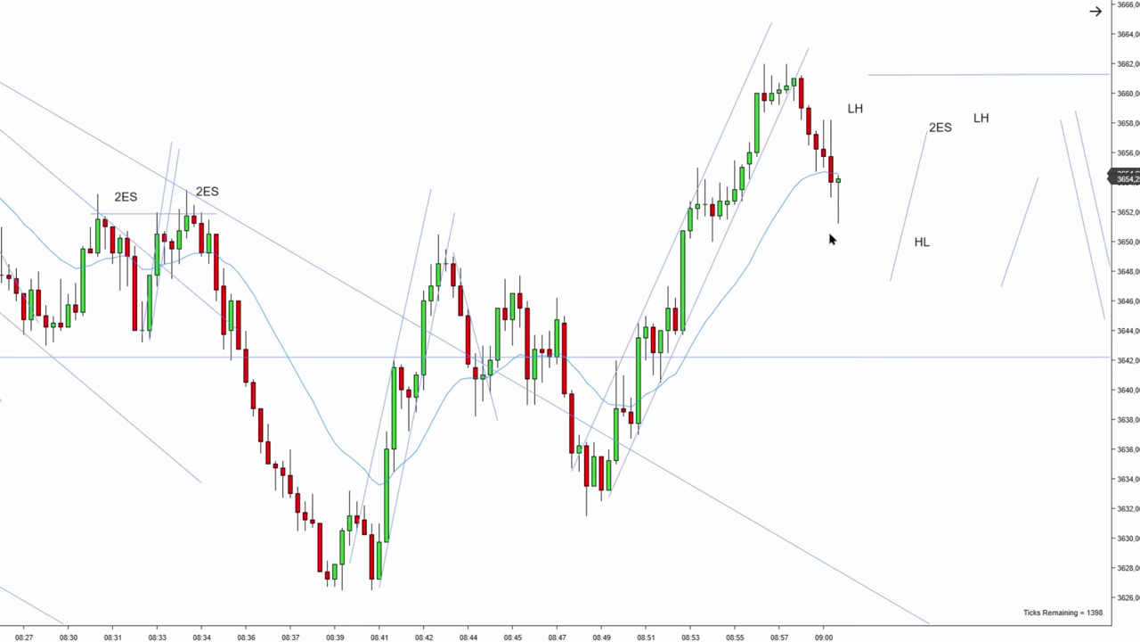
Draw a short descending trend line from the 08:58 high near 3661 and place a red down arrow beneath the LH label.
click(794, 71)
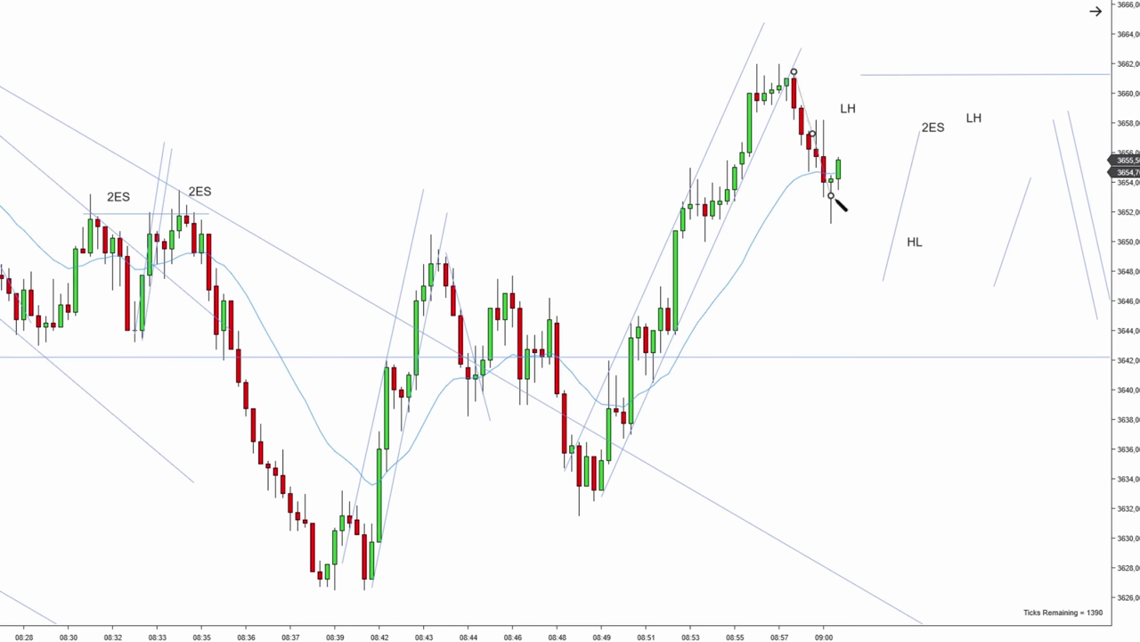
click(853, 228)
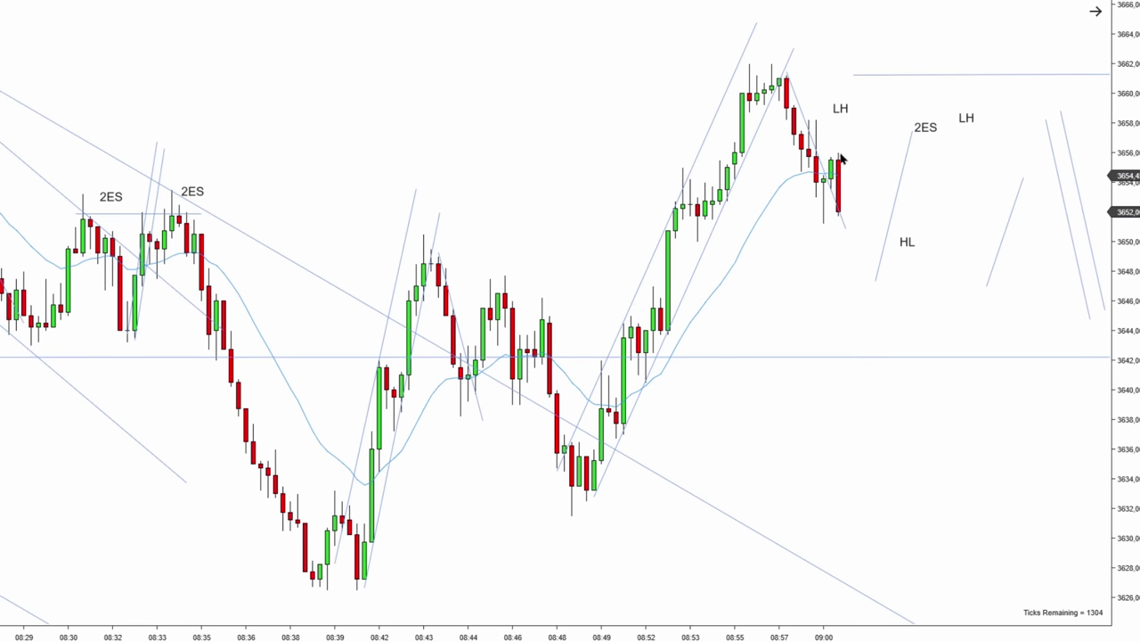
click(839, 143)
click(842, 112)
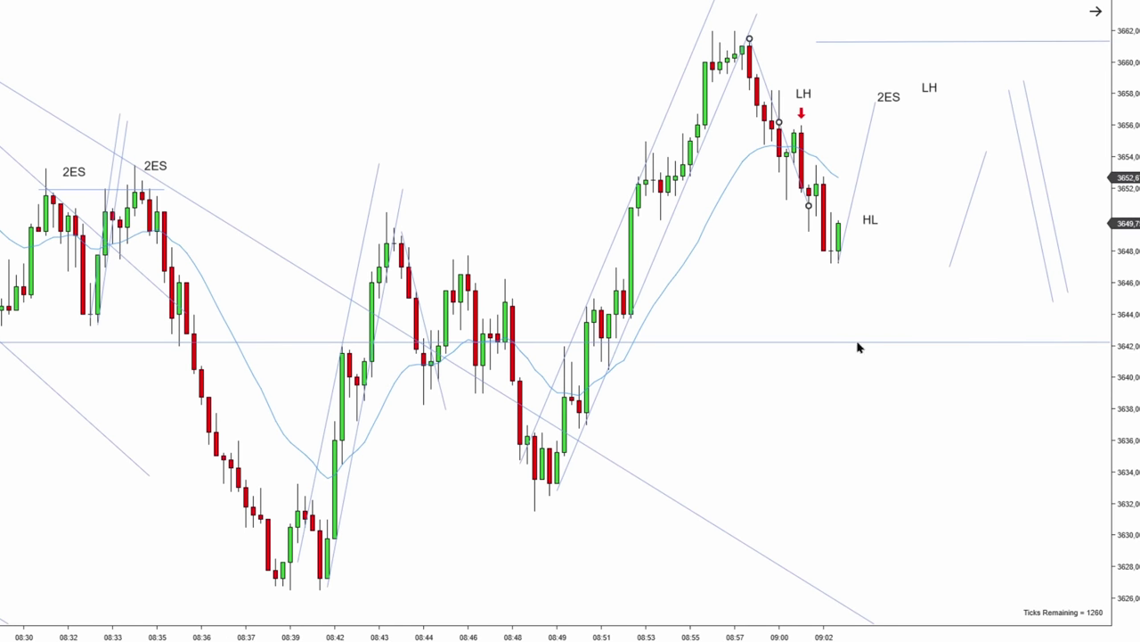
Extend the descending line from the 08:58 high past the LH candle, and add a parallel copy along the lows.
click(861, 241)
drag(861, 240, 913, 334)
drag(890, 286, 864, 303)
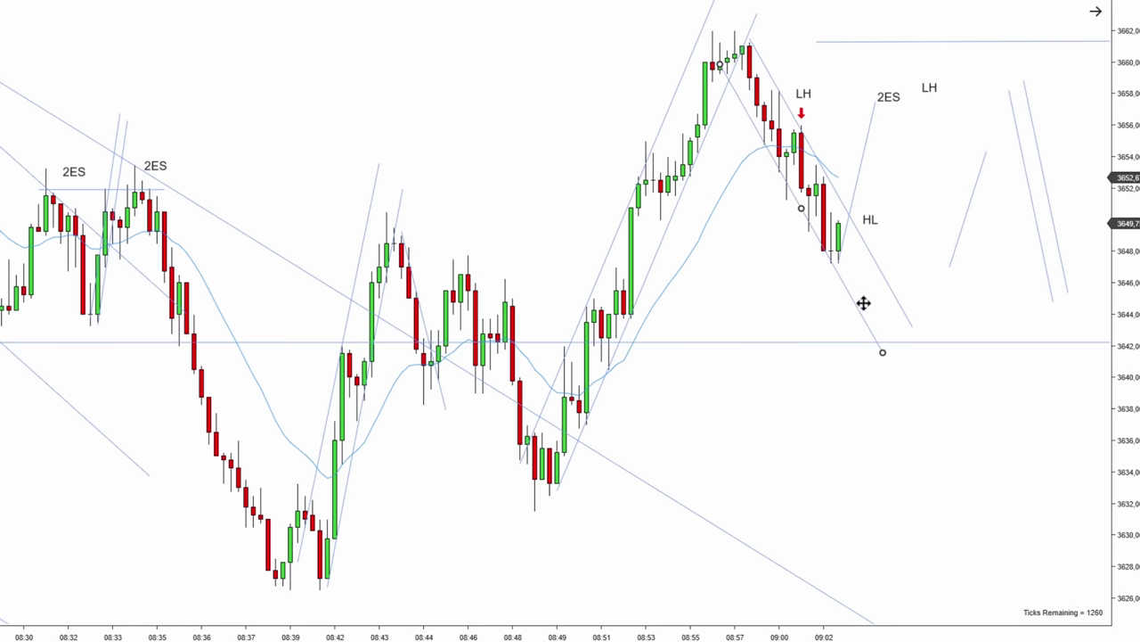
click(799, 272)
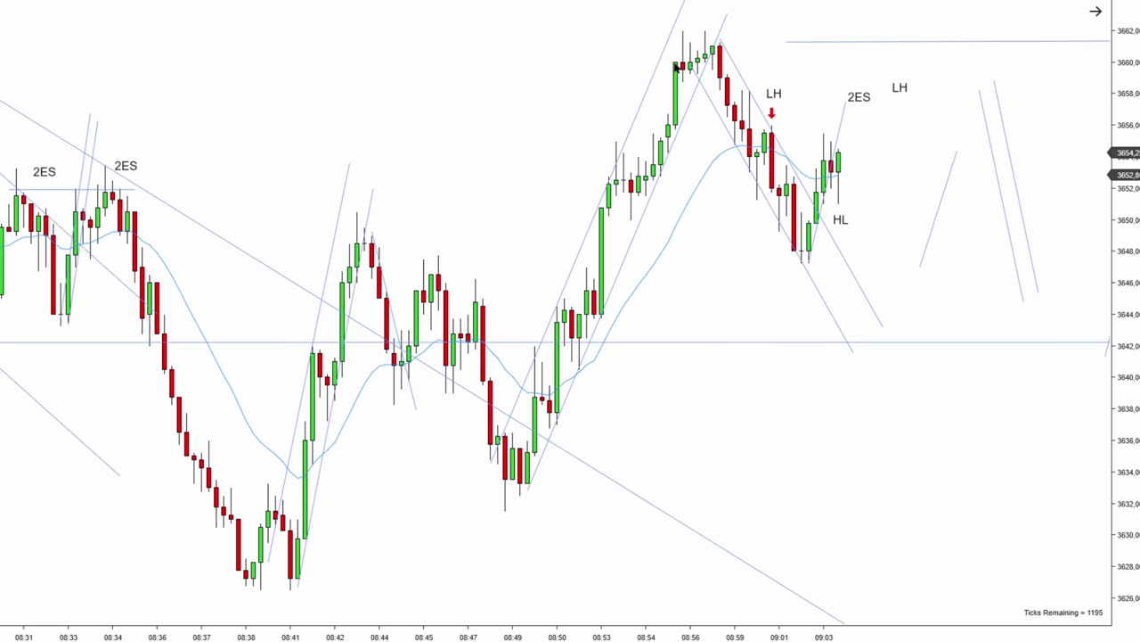
Move the 2ES label above the latest swing high after 09:04, and place a red down arrow beneath the next LH label.
scroll(661, 98, down, 8)
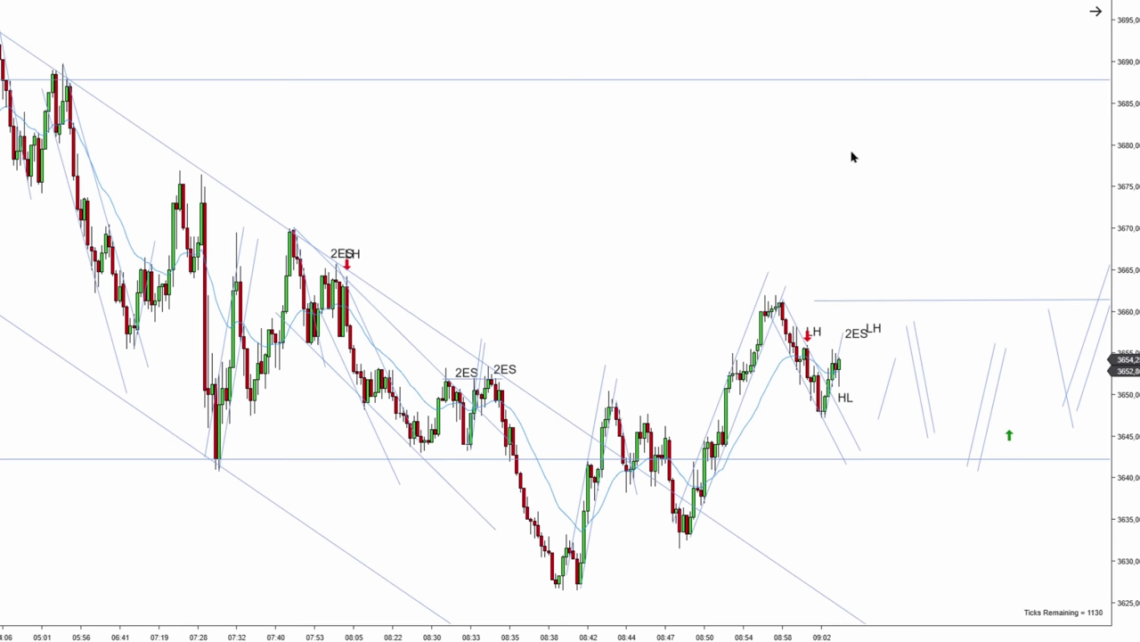
scroll(715, 262, up, 2)
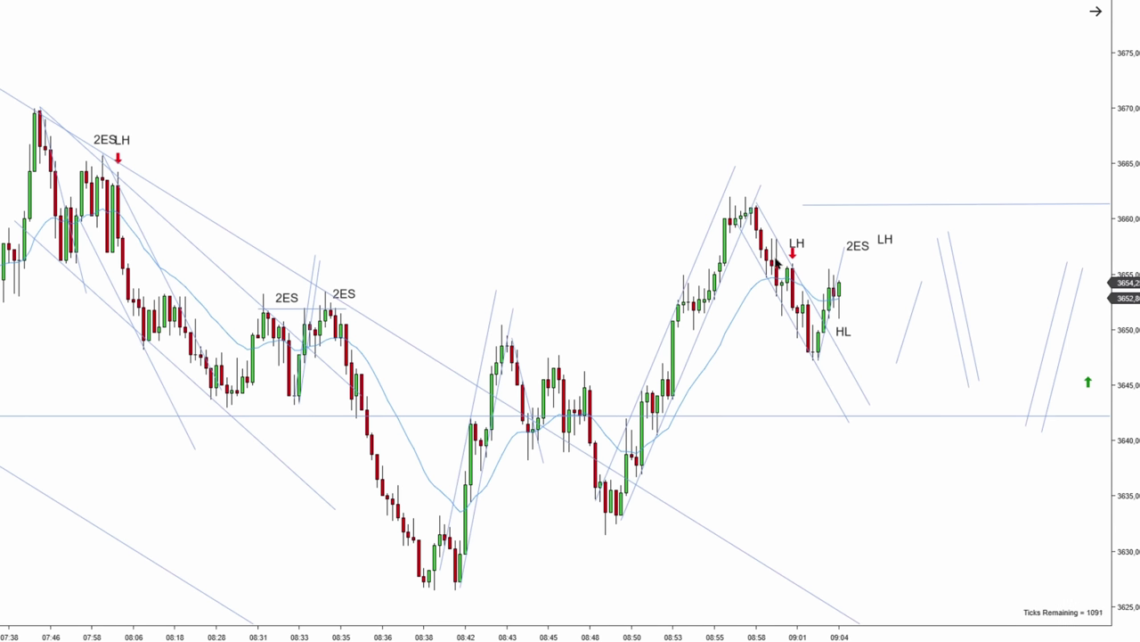
scroll(788, 346, up, 3)
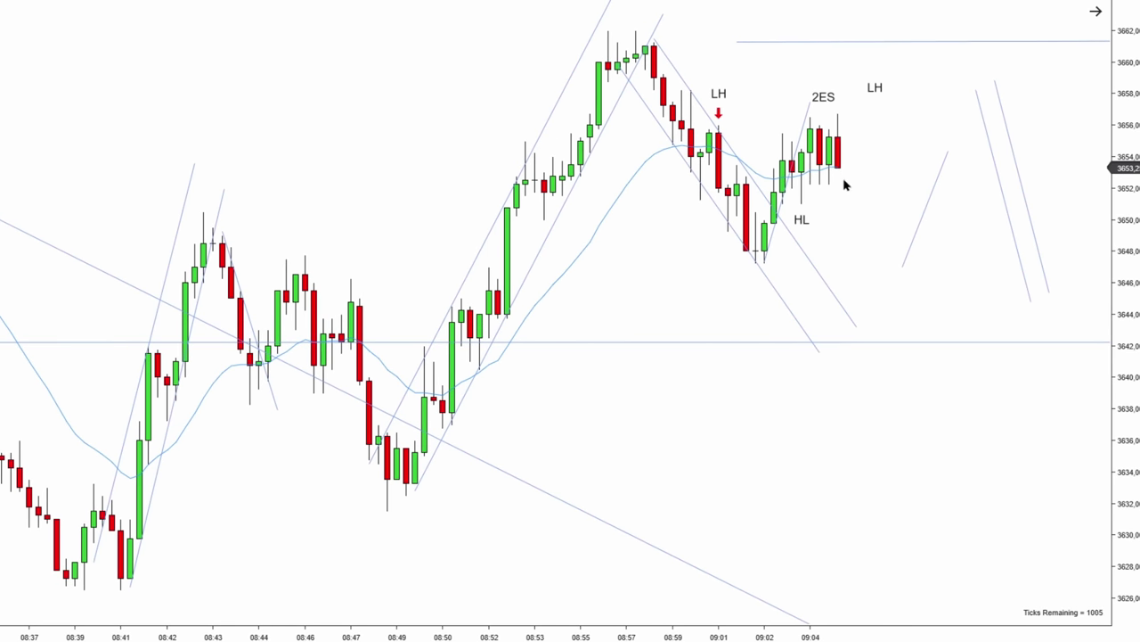
click(825, 98)
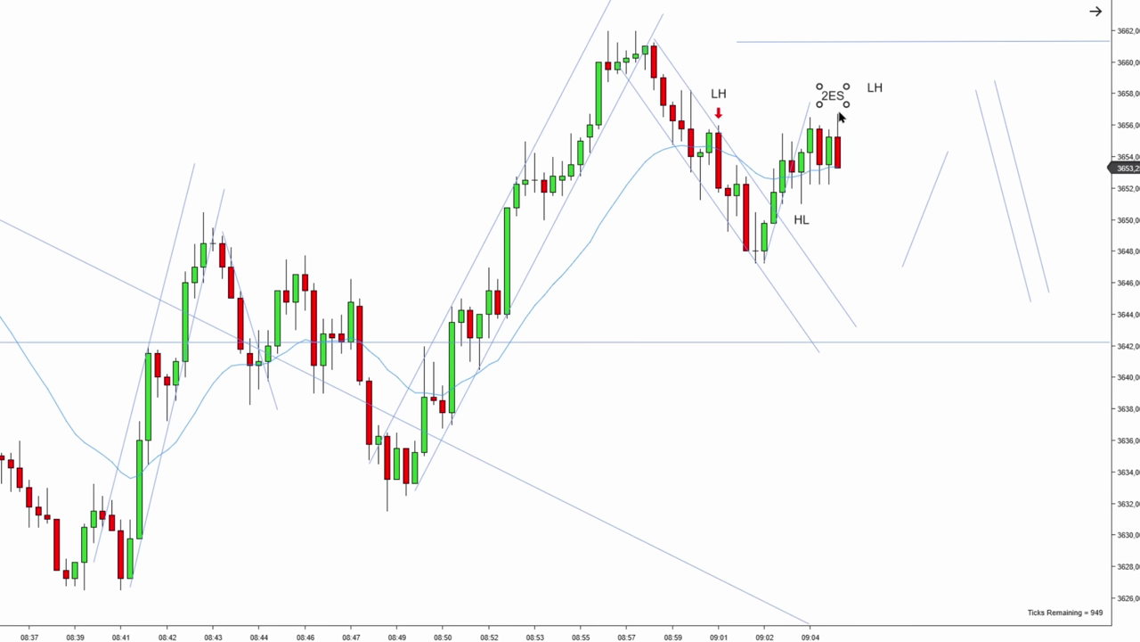
click(844, 168)
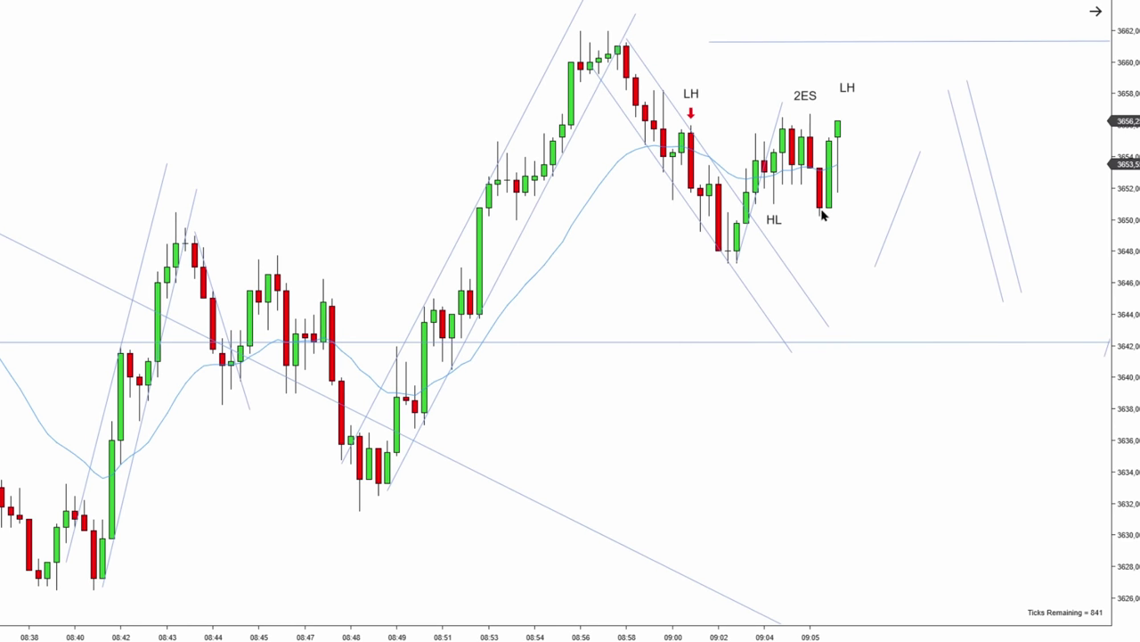
click(840, 105)
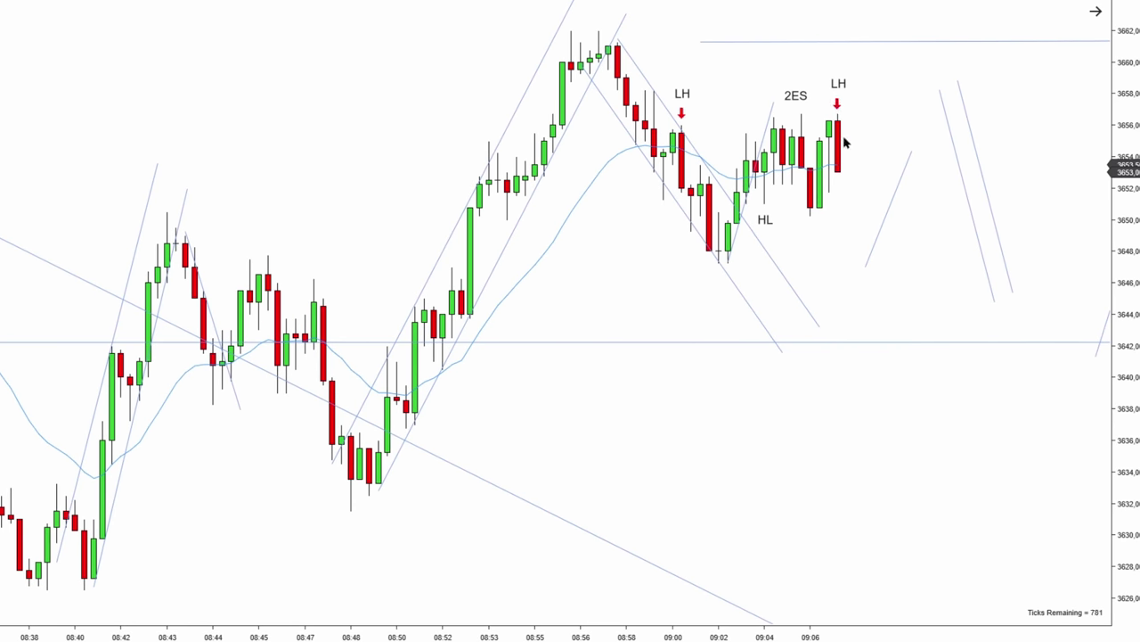
Lower the horizontal line to the highs near 3656, and add a parallel copy along the lows at about 3648.
click(876, 119)
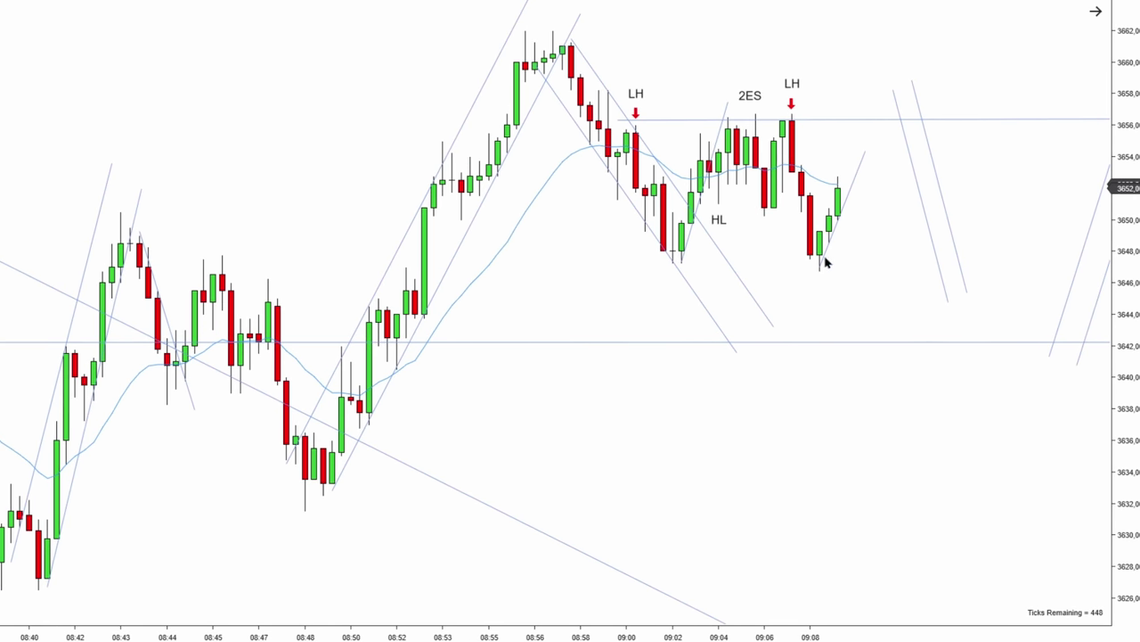
drag(834, 121, 838, 253)
click(780, 302)
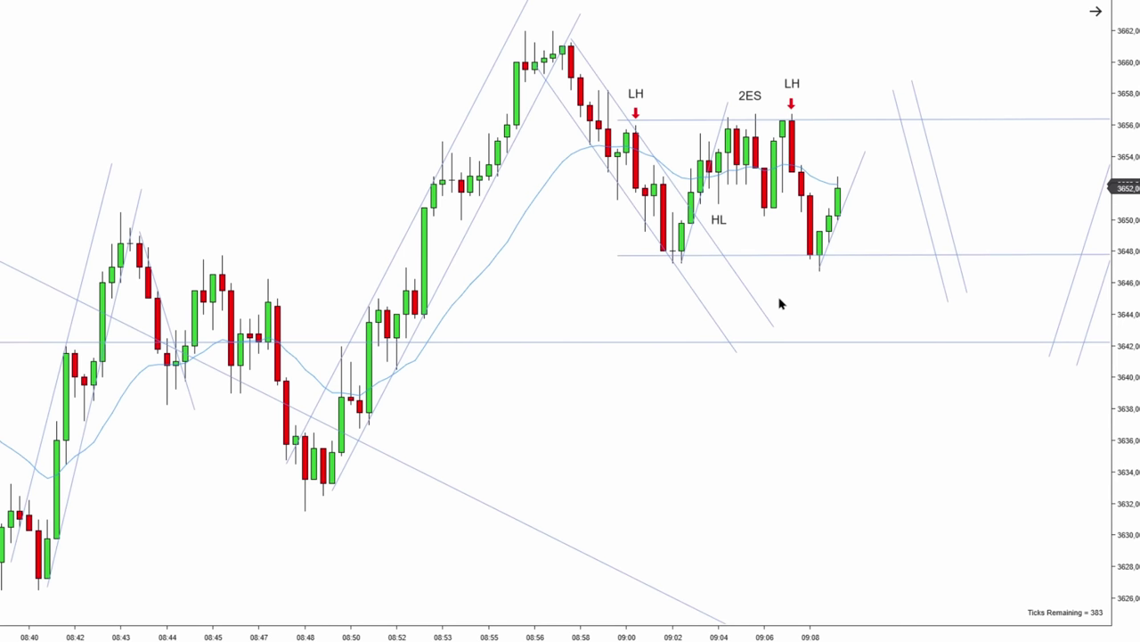
Mark the 09:12 swing high with a black downward arrow, and draw a black rightward arrow at about 3654 above the green-arrow entry.
scroll(780, 304, down, 1)
scroll(780, 305, down, 2)
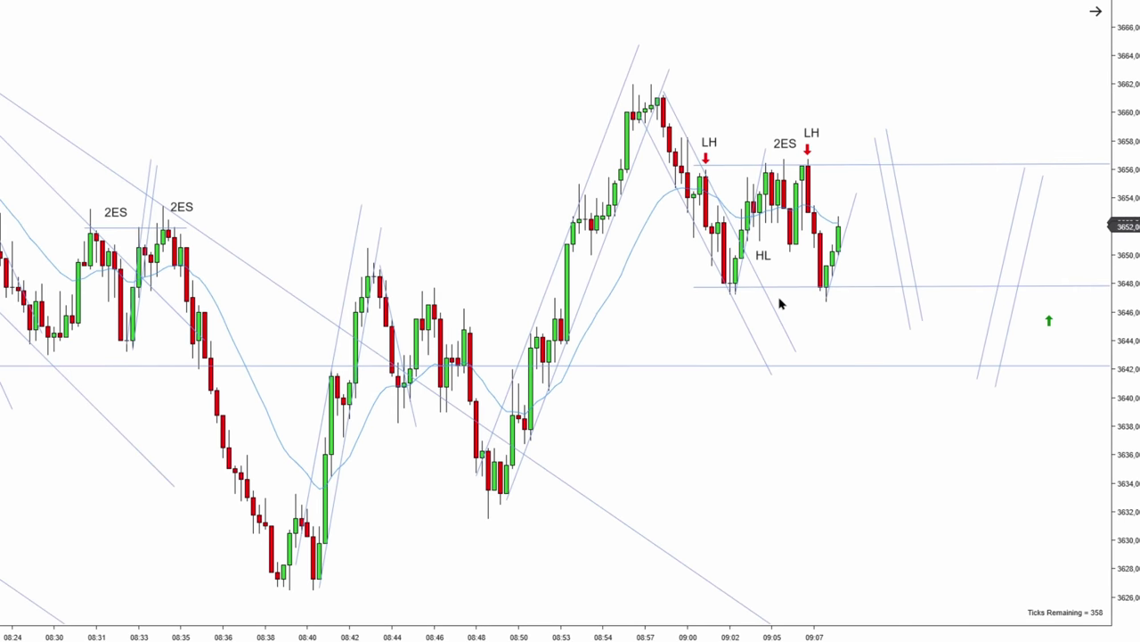
scroll(781, 305, down, 2)
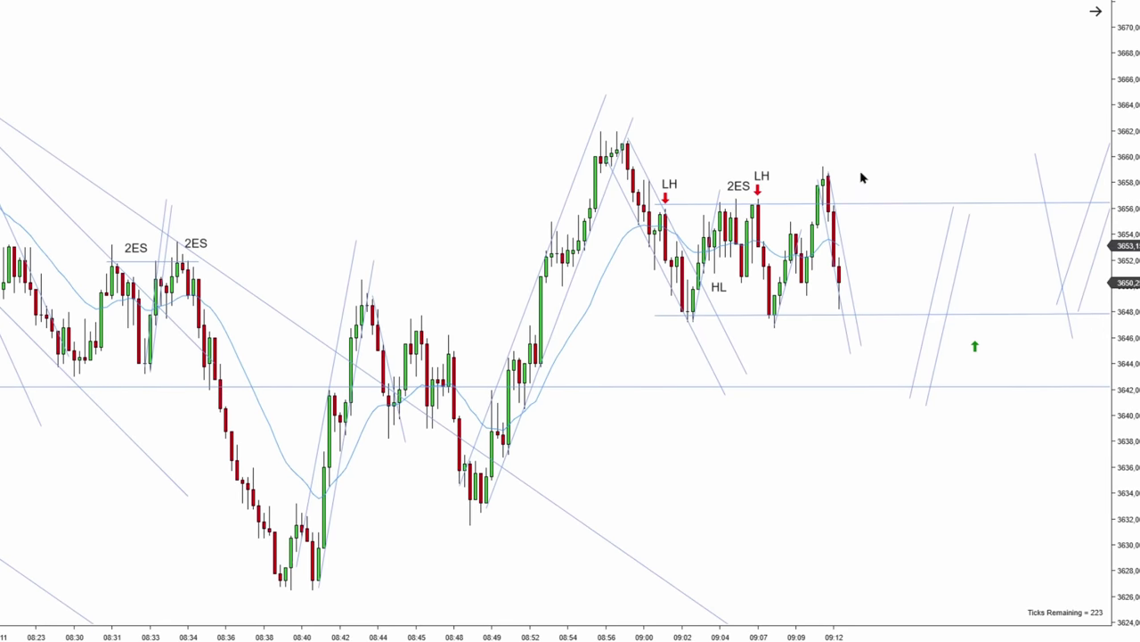
drag(829, 134, 828, 167)
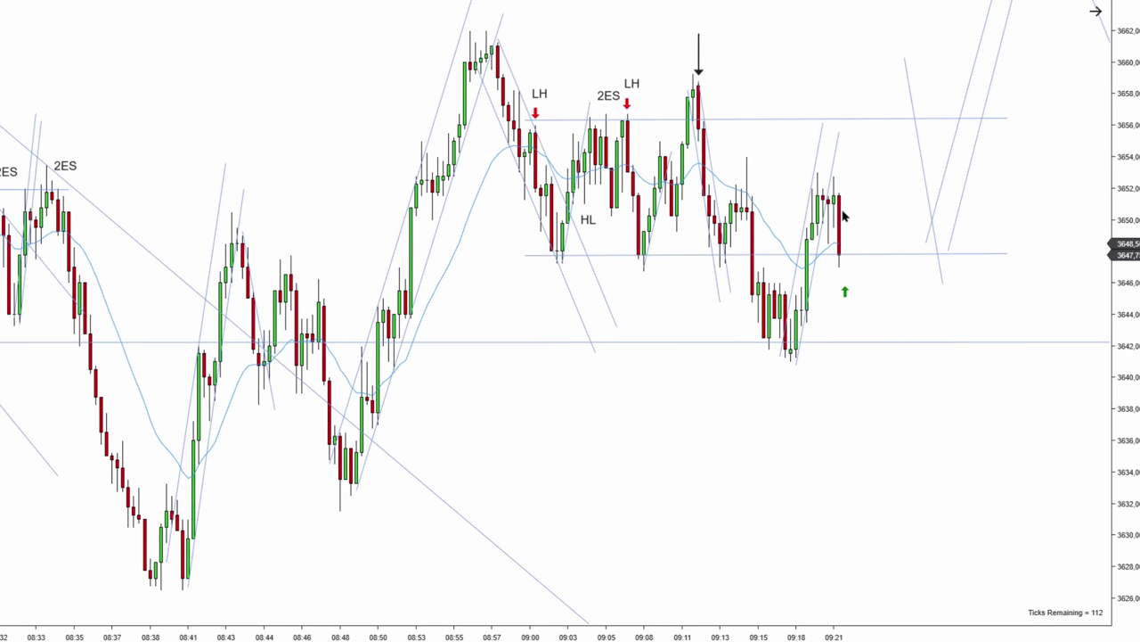
scroll(843, 214, up, 4)
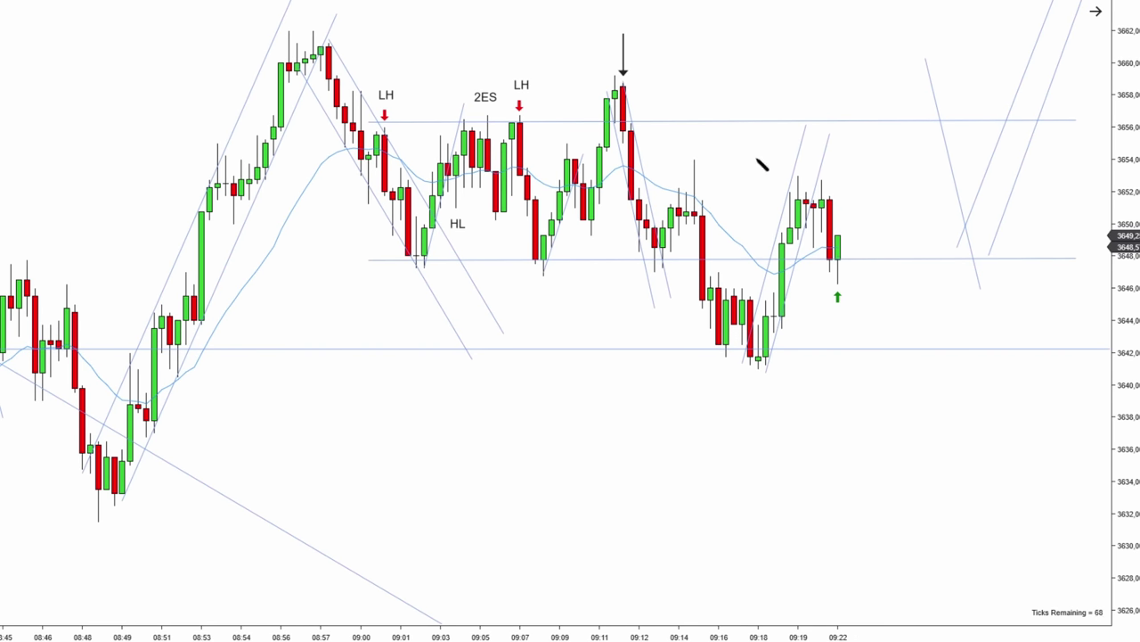
drag(742, 155, 849, 157)
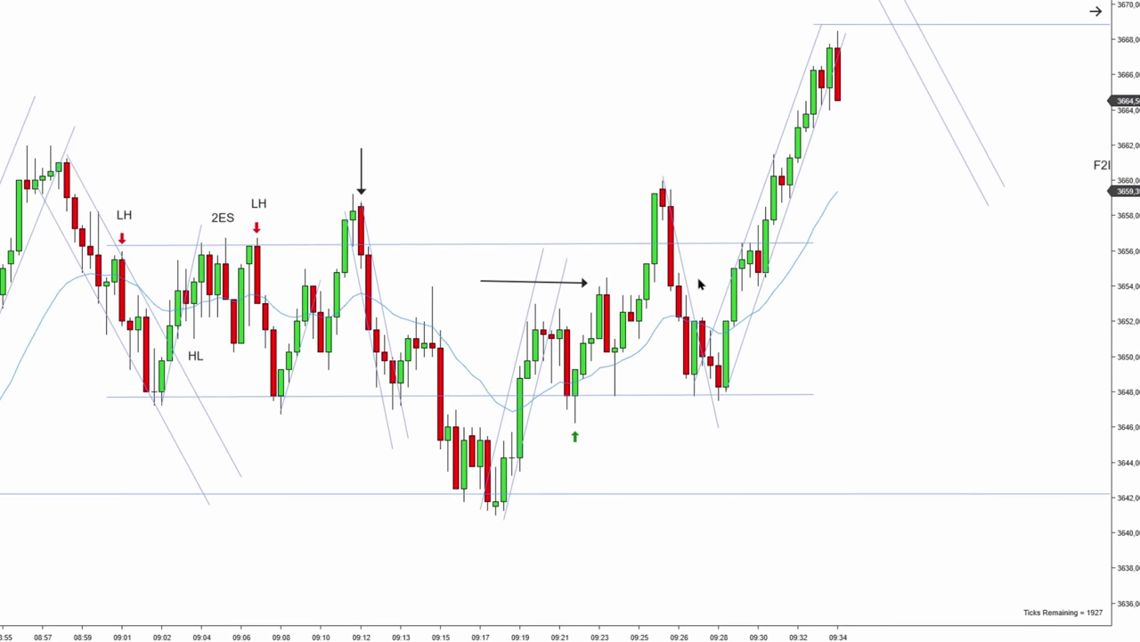
Mark the falling legs from the 09:38 and 09:45 highs with black downward arrows, and undo the trial projection arrow drawn below them.
scroll(699, 283, down, 3)
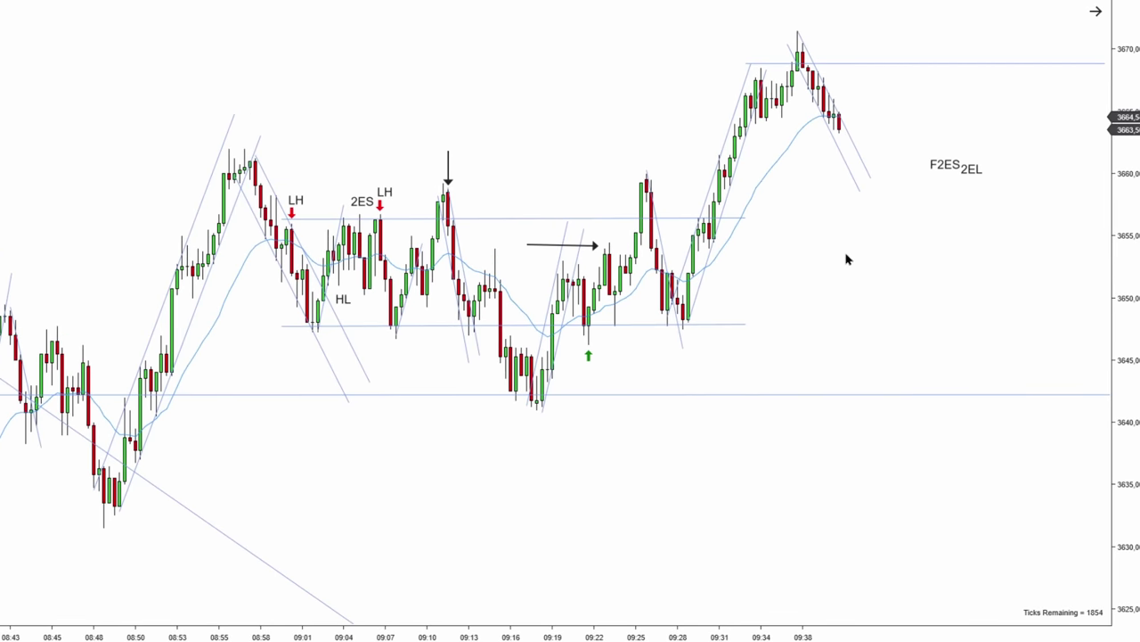
scroll(847, 259, up, 2)
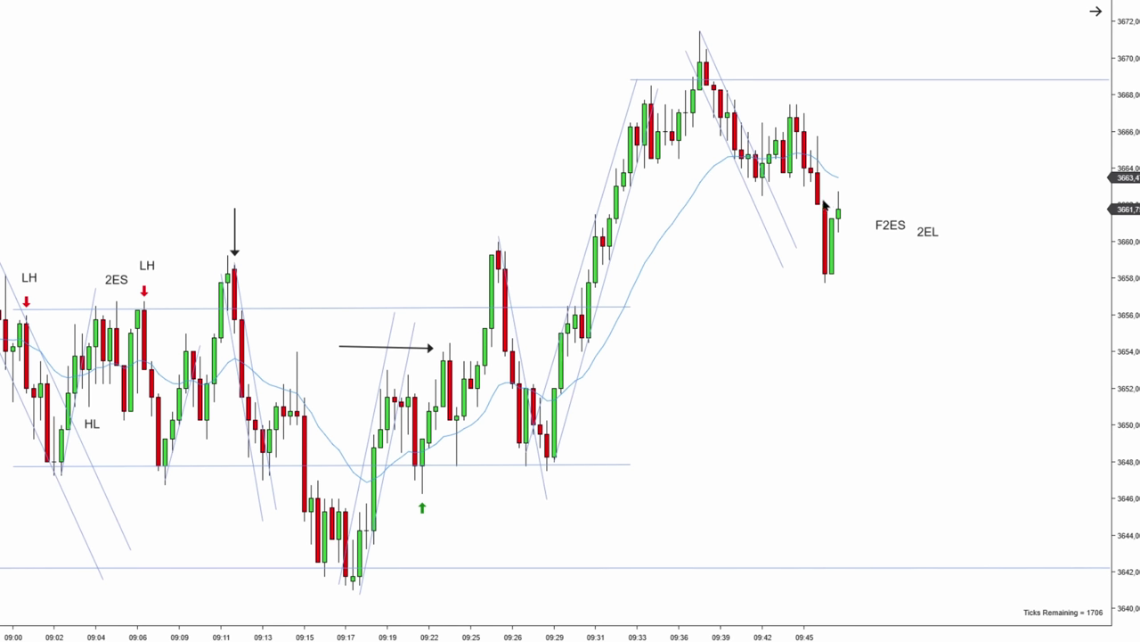
drag(700, 36, 756, 192)
drag(796, 107, 826, 270)
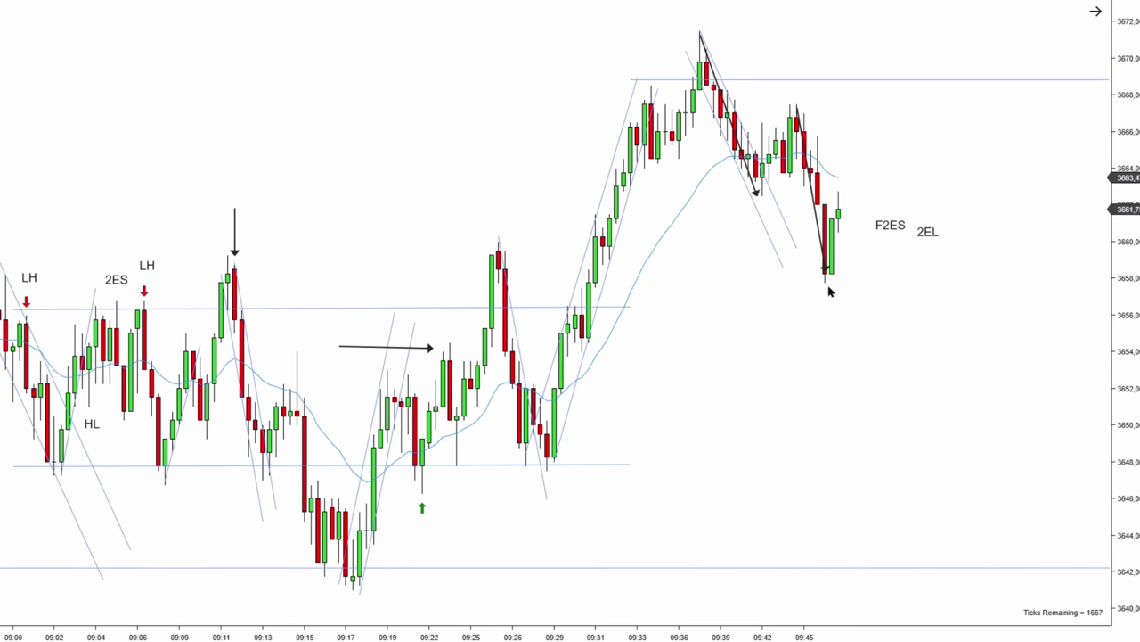
drag(854, 274, 866, 486)
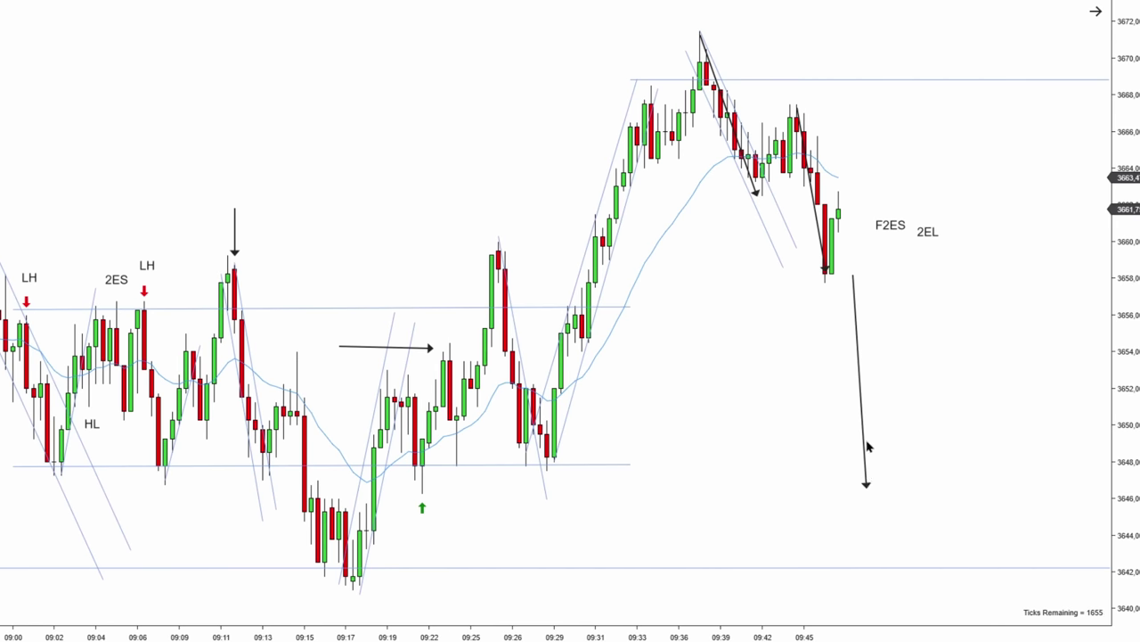
key(ctrl+z)
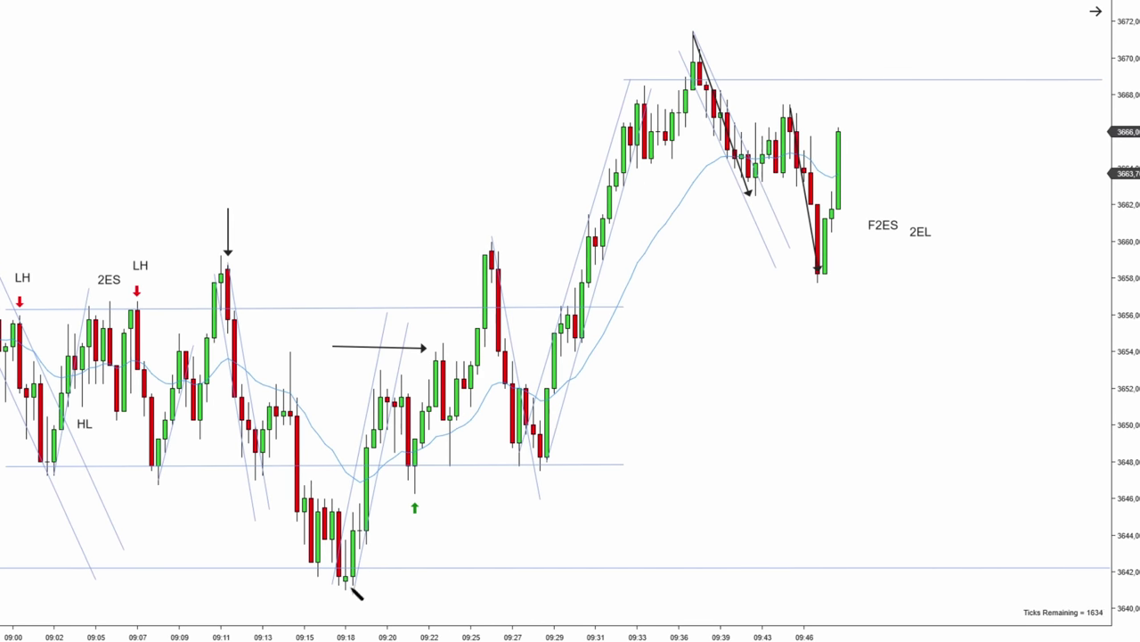
Draw a rising channel from the 09:18 low along the swing lows with a parallel along the highs, and move the F2ES label slightly up.
mouse_move(347, 590)
mouse_down()
mouse_move(650, 451)
mouse_move(736, 335)
mouse_up()
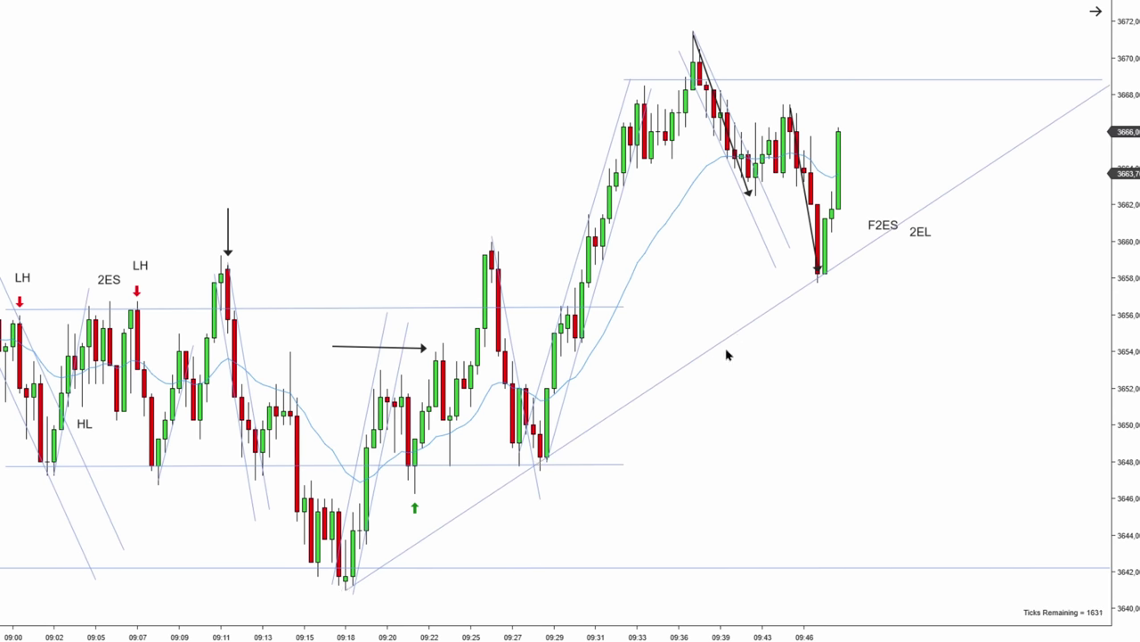
drag(669, 371, 505, 175)
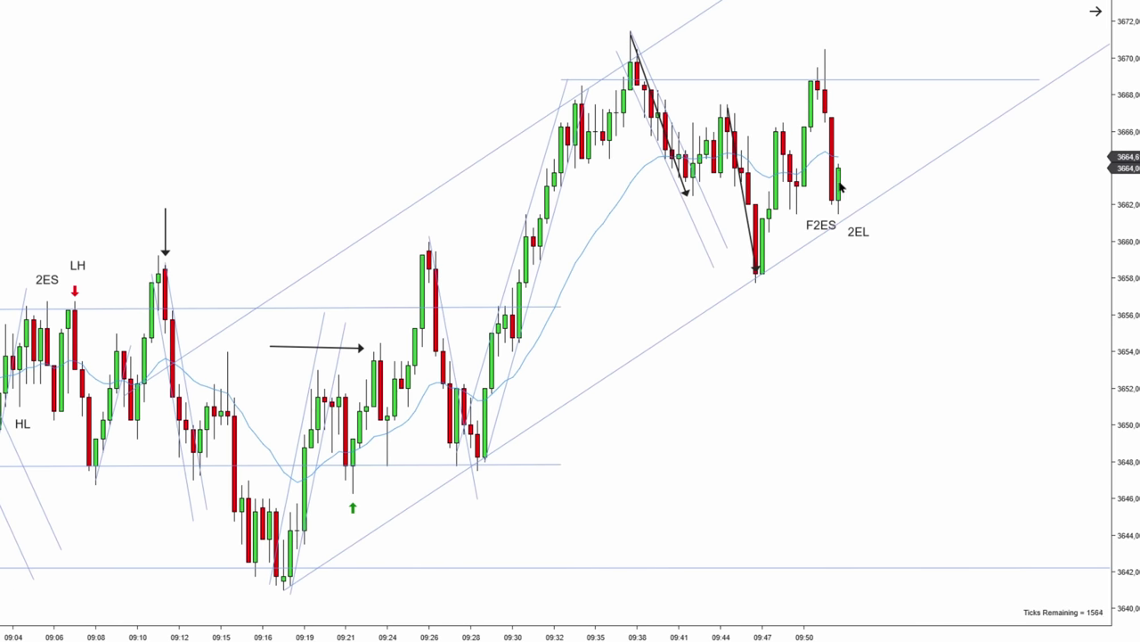
drag(821, 231, 807, 215)
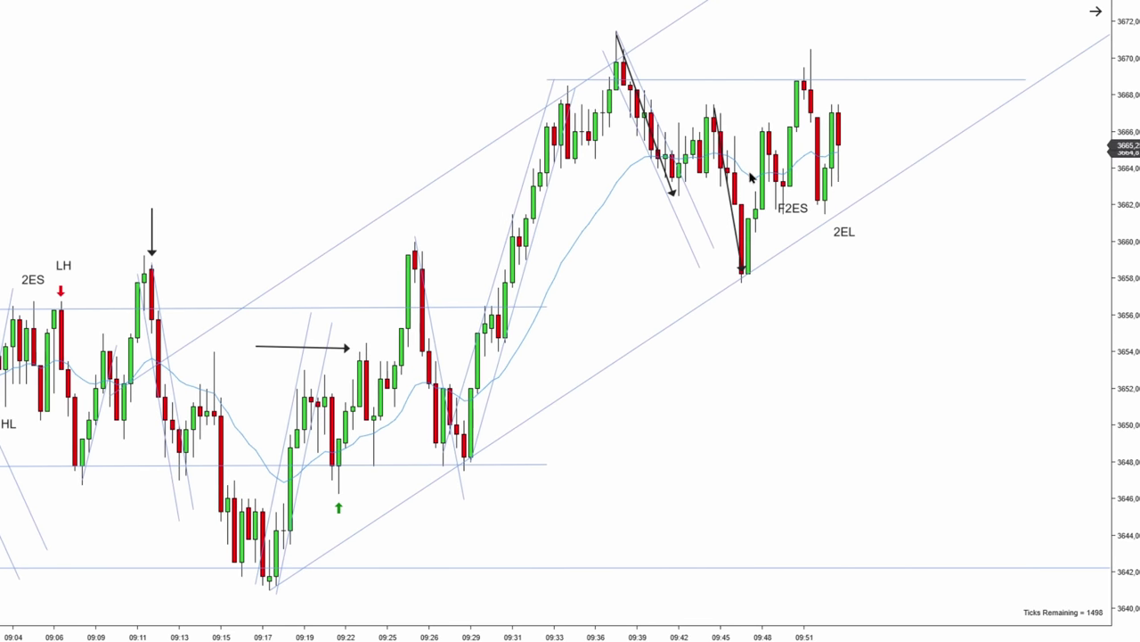
Copy the horizontal line near 3669 down to about 3663, place a green up arrow above the 2EL label, and check the latest candle's high.
click(762, 80)
drag(771, 83, 771, 188)
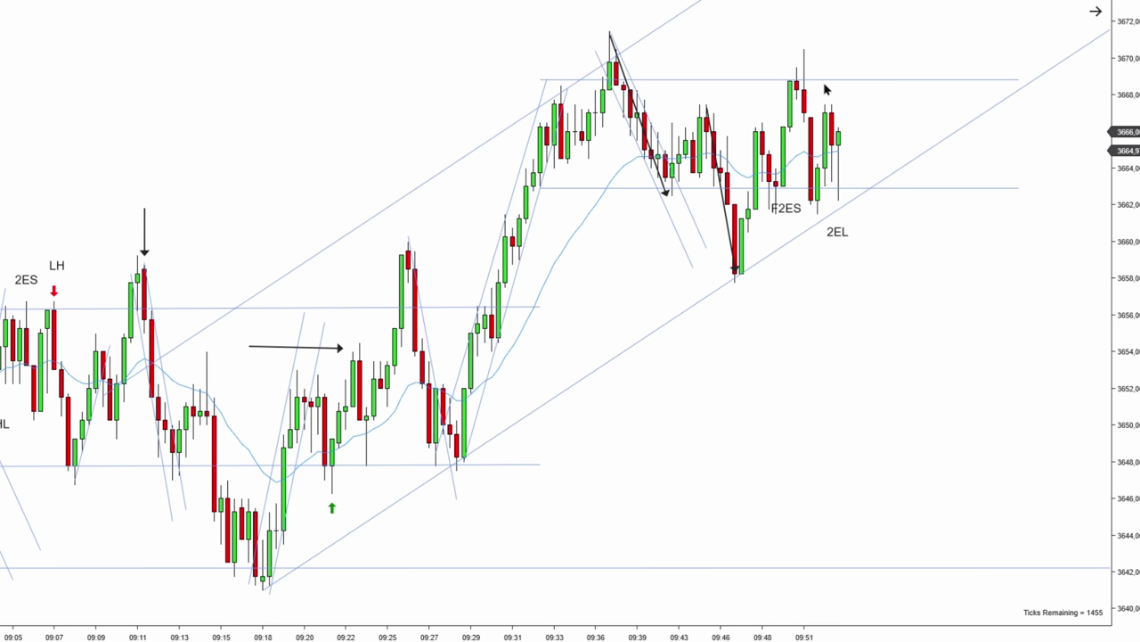
click(841, 214)
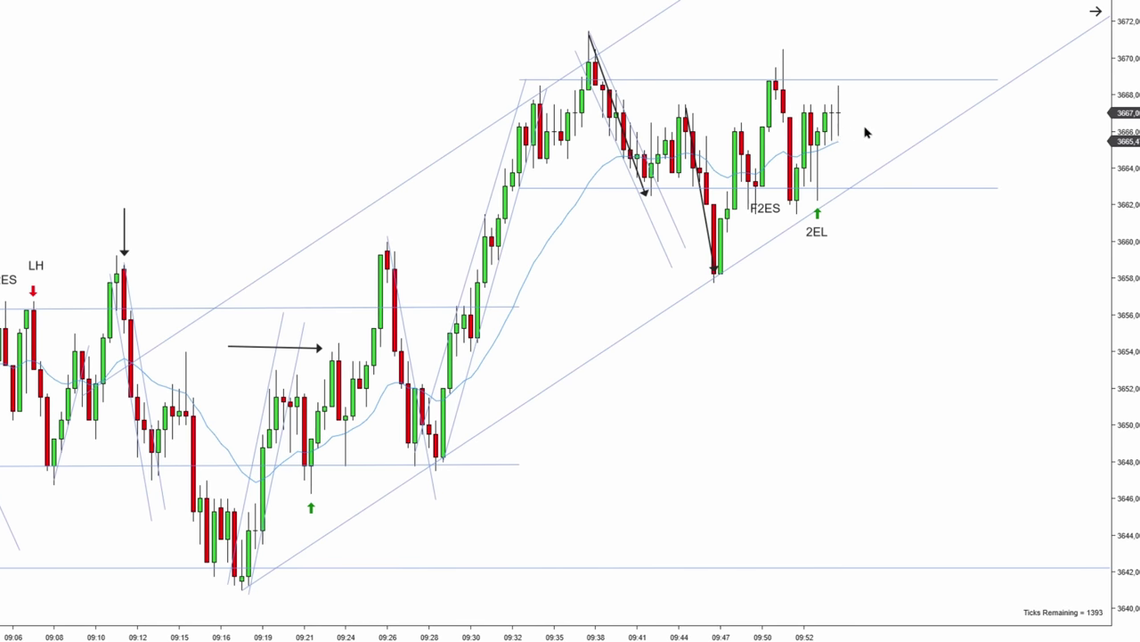
middle_click(865, 127)
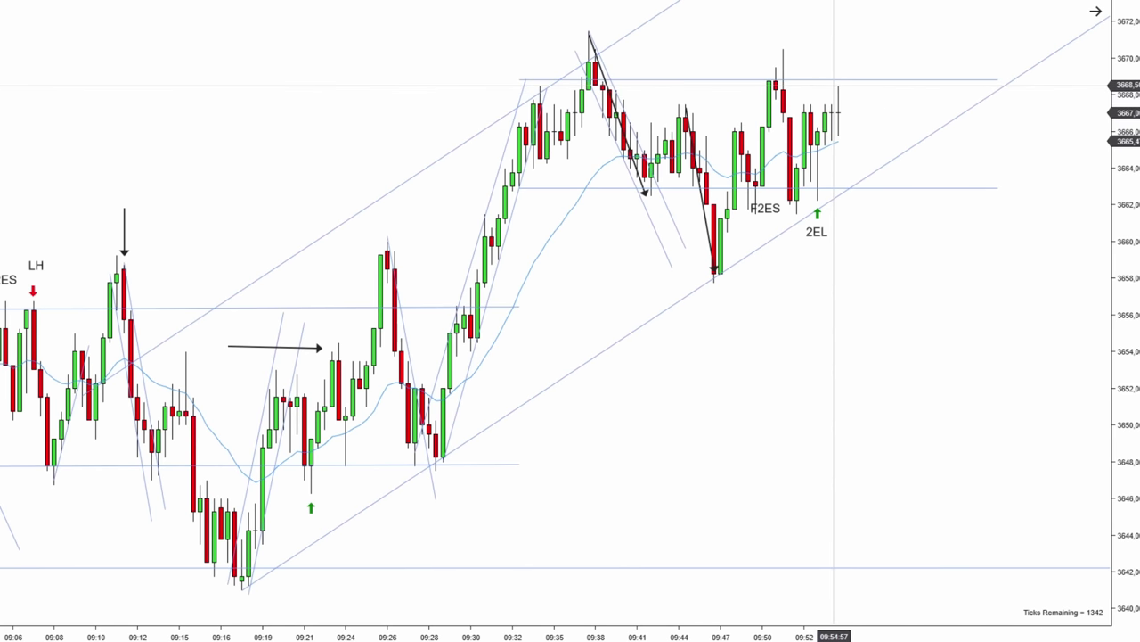
middle_click(840, 94)
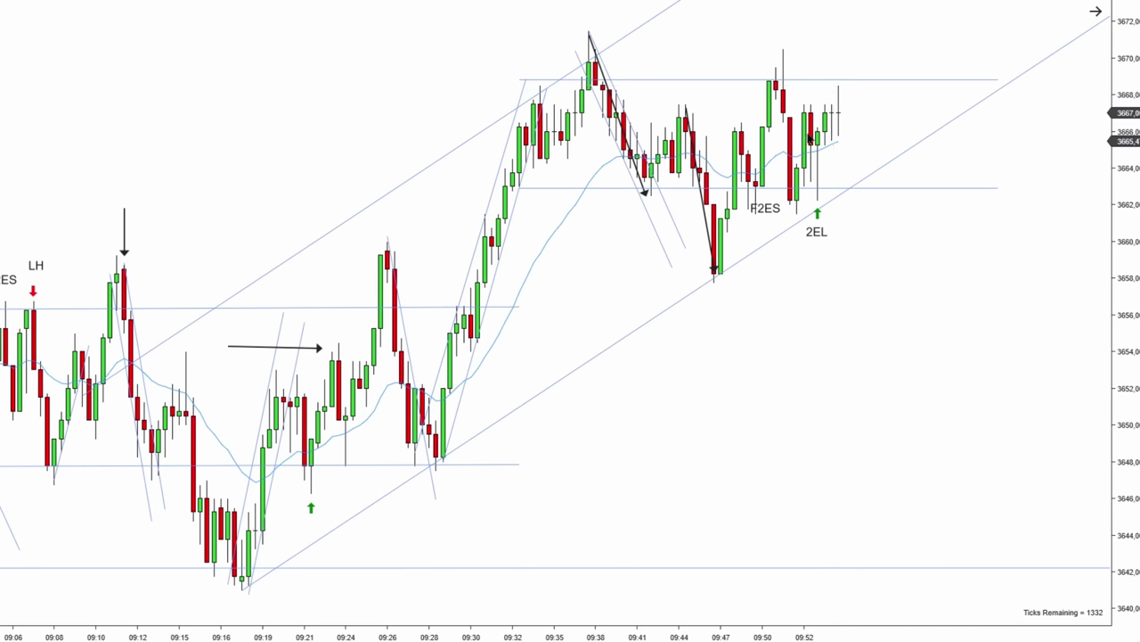
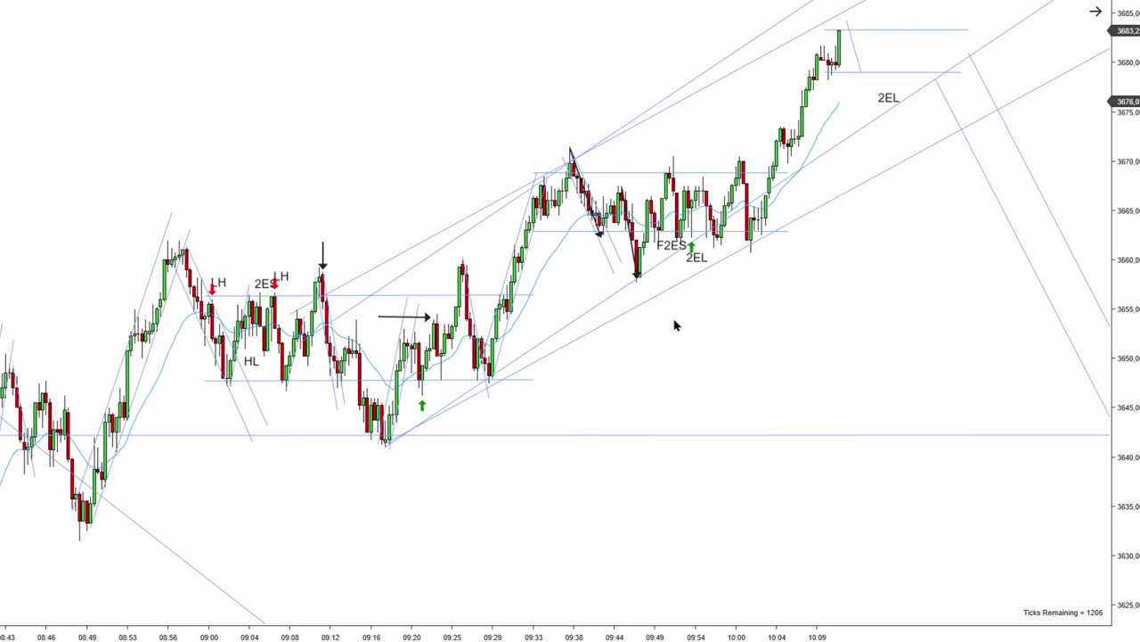
Delete the lower and upper lines of the shallower rising channel that starts at the 09:18 low.
click(736, 247)
key(Delete)
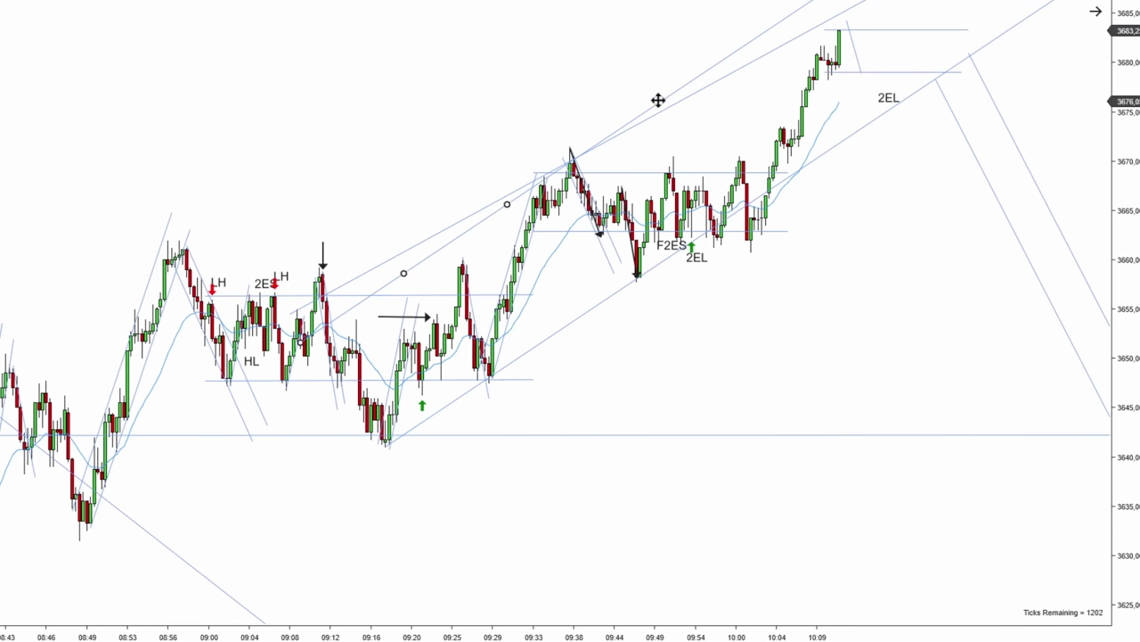
click(682, 94)
key(Delete)
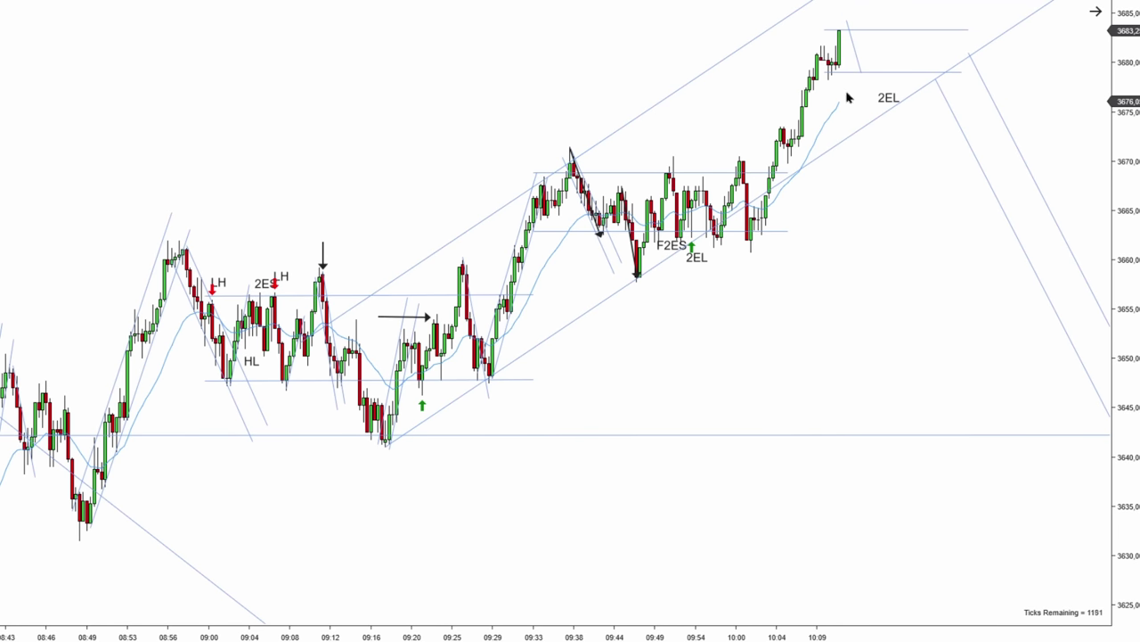
Examine the decline after 10:34 and the swings around the horizontal level near 3653, both closely and in wider context.
scroll(894, 191, up, 3)
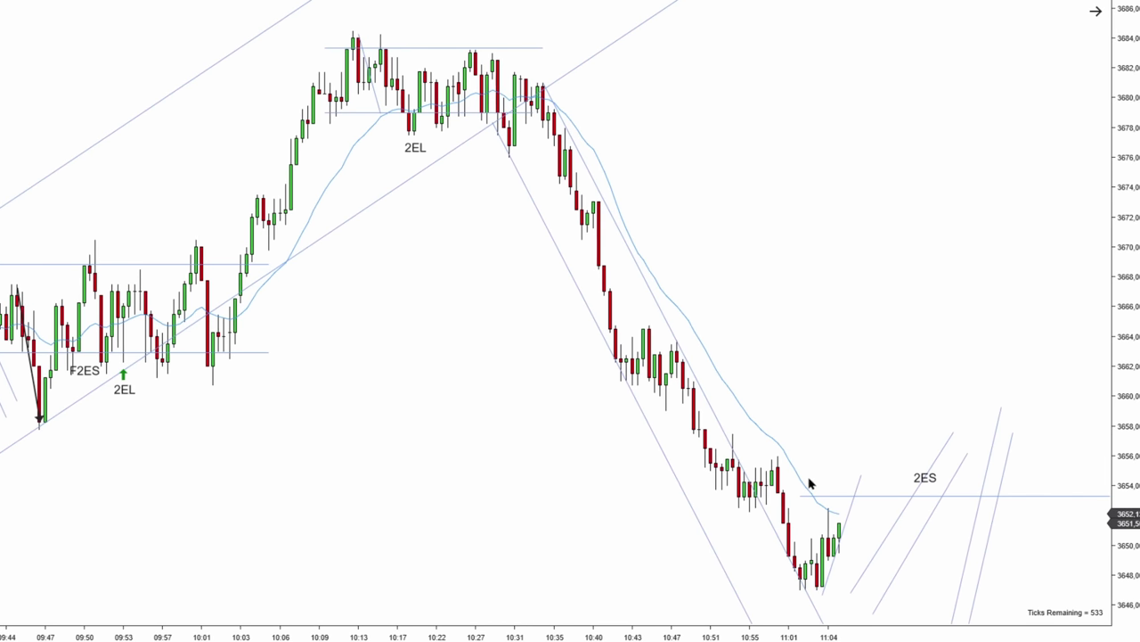
scroll(810, 483, up, 5)
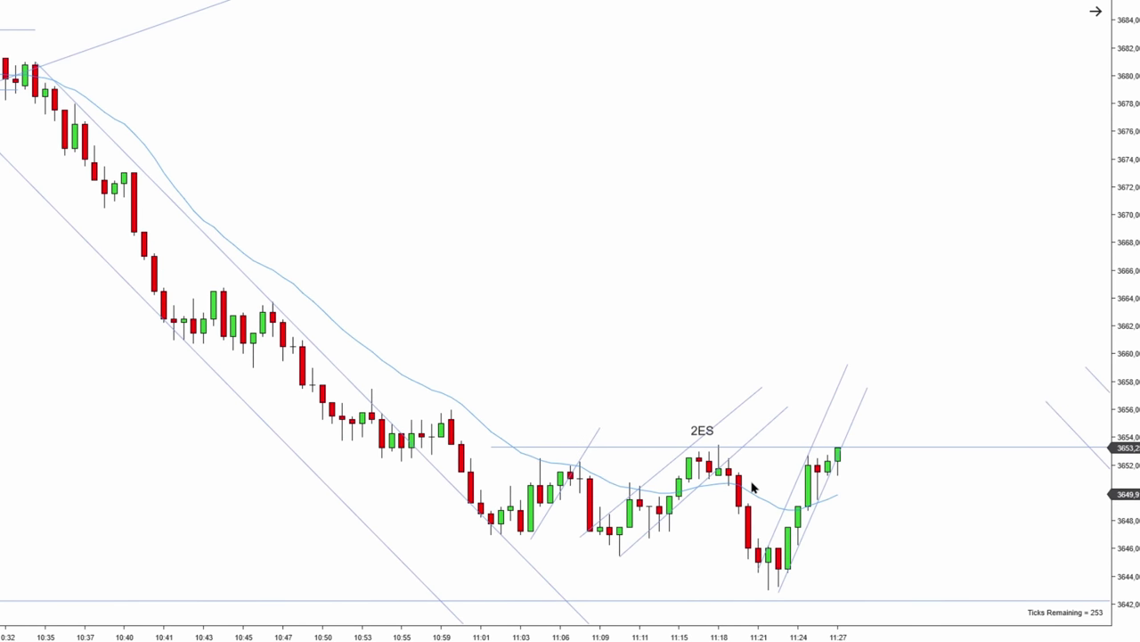
scroll(753, 488, down, 5)
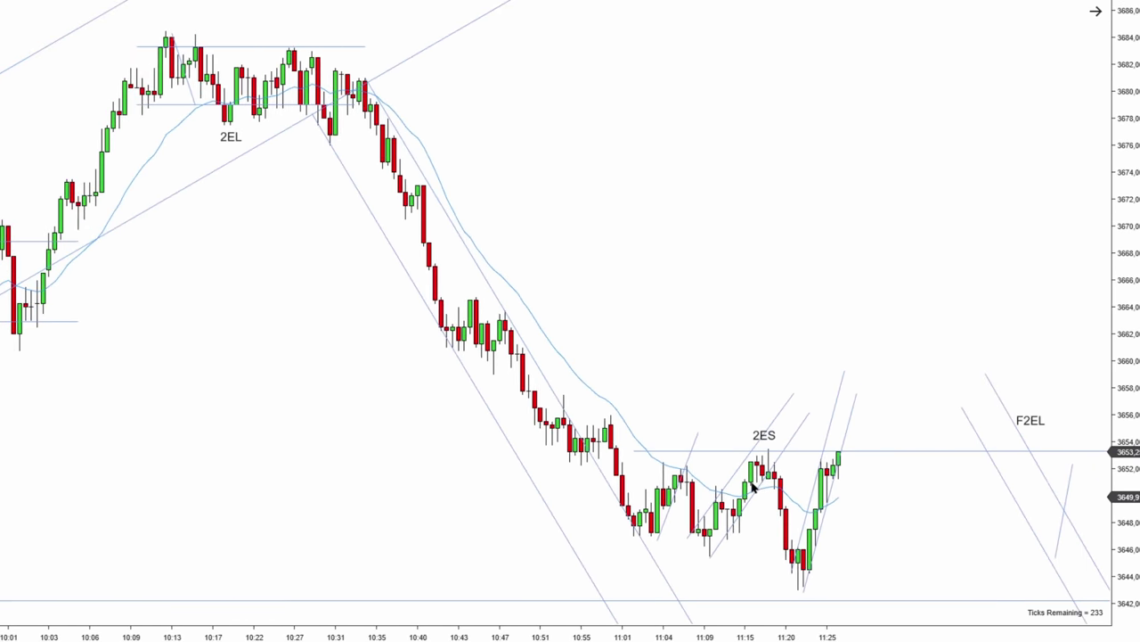
scroll(753, 487, down, 2)
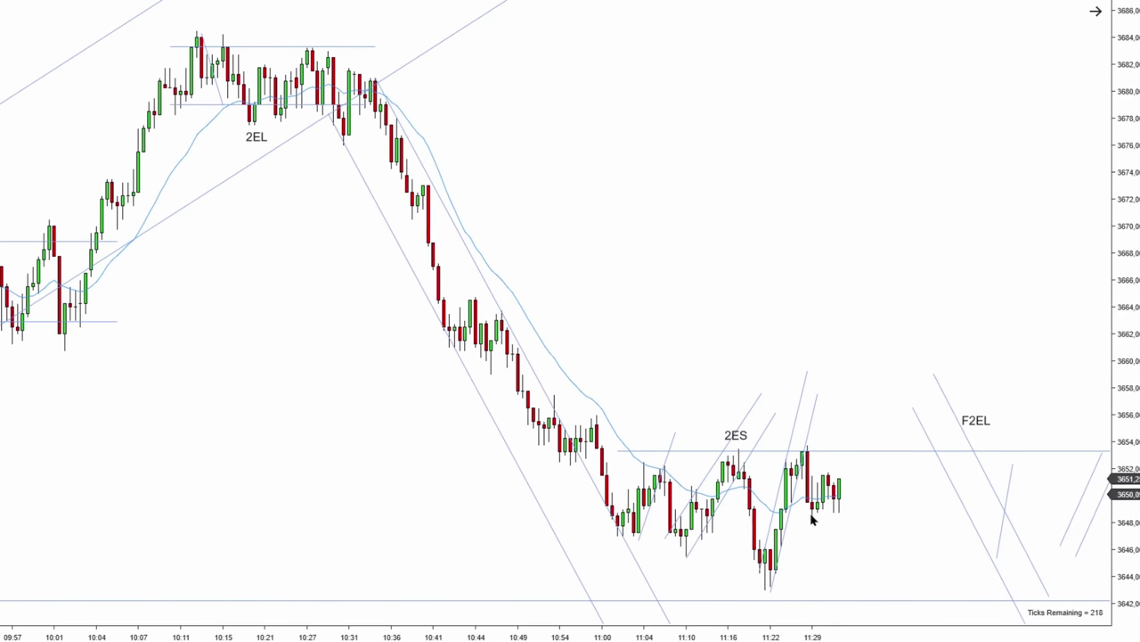
scroll(850, 490, up, 5)
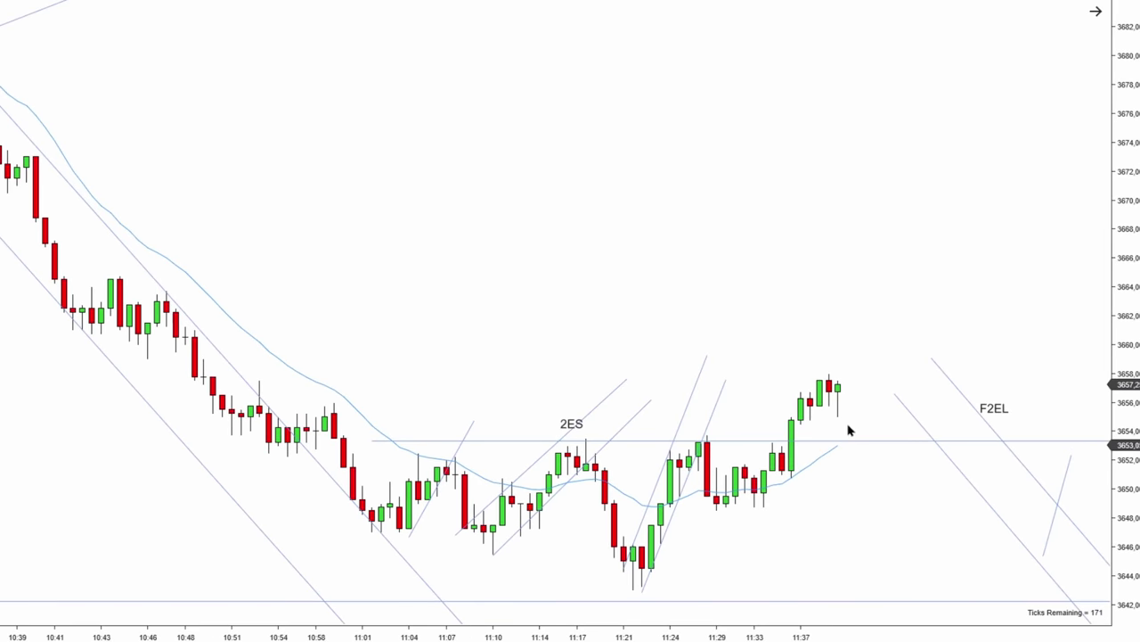
scroll(850, 428, down, 3)
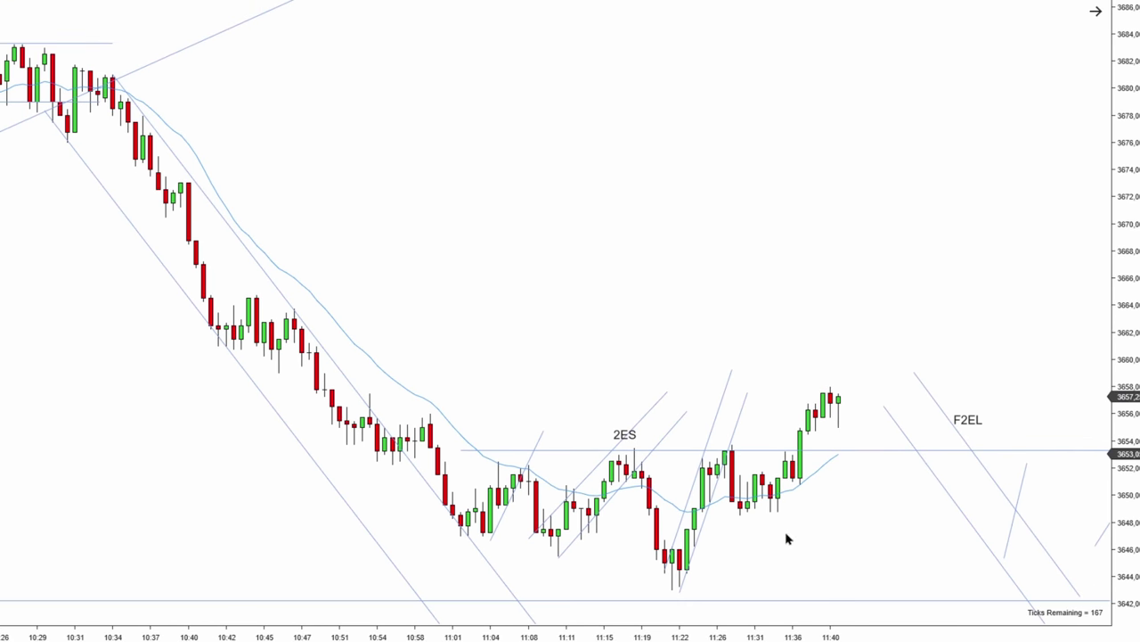
mouse_move(685, 572)
mouse_down()
mouse_move(1039, 339)
mouse_move(989, 330)
mouse_up()
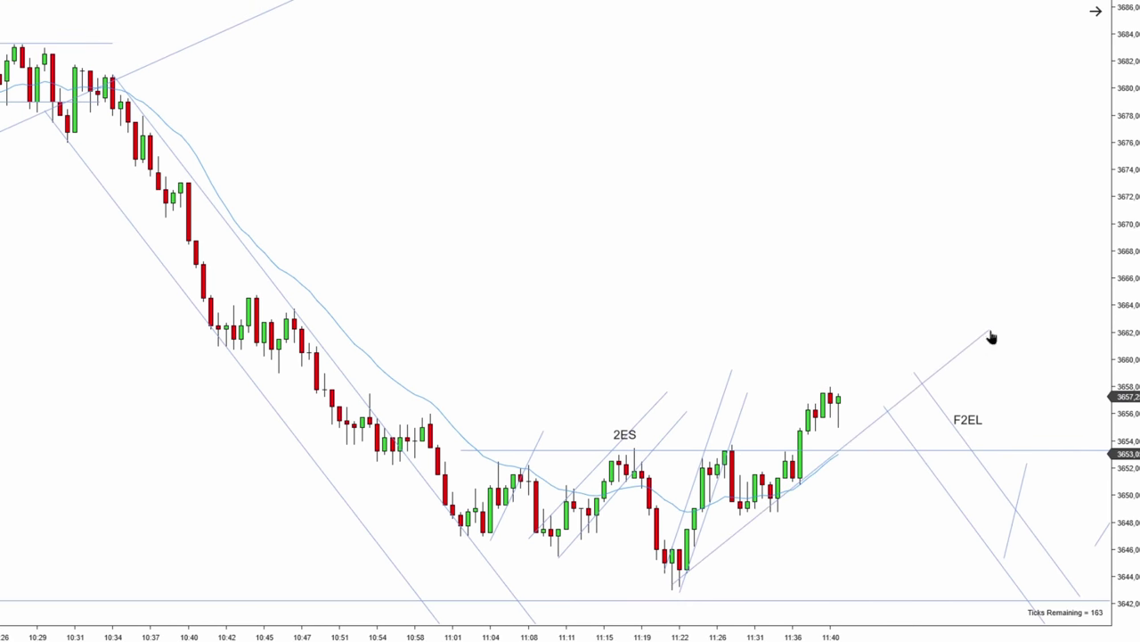
drag(764, 517, 730, 443)
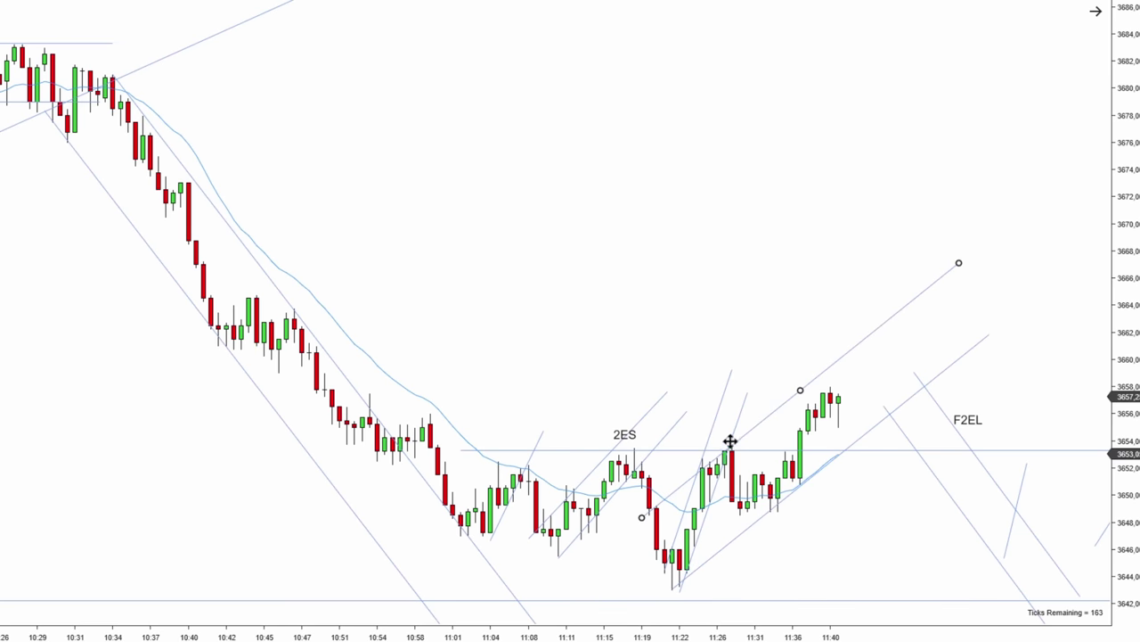
key(ctrl+z)
key(ctrl+z)
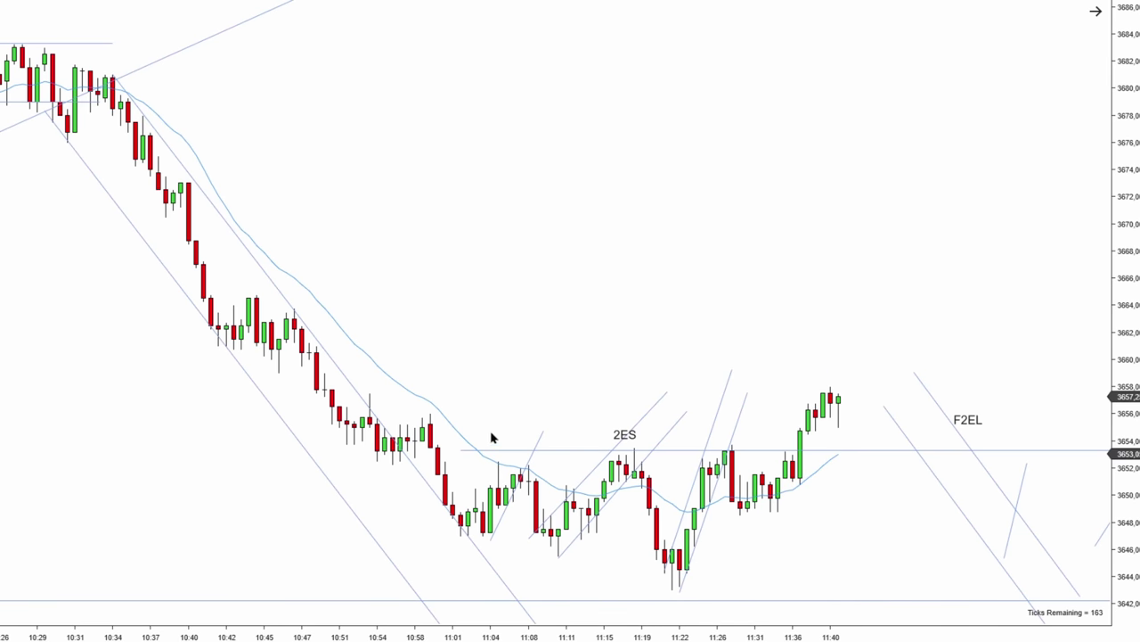
Copy the horizontal line near 3653 down to the lows at about 3645.5.
click(676, 452)
drag(676, 452, 681, 553)
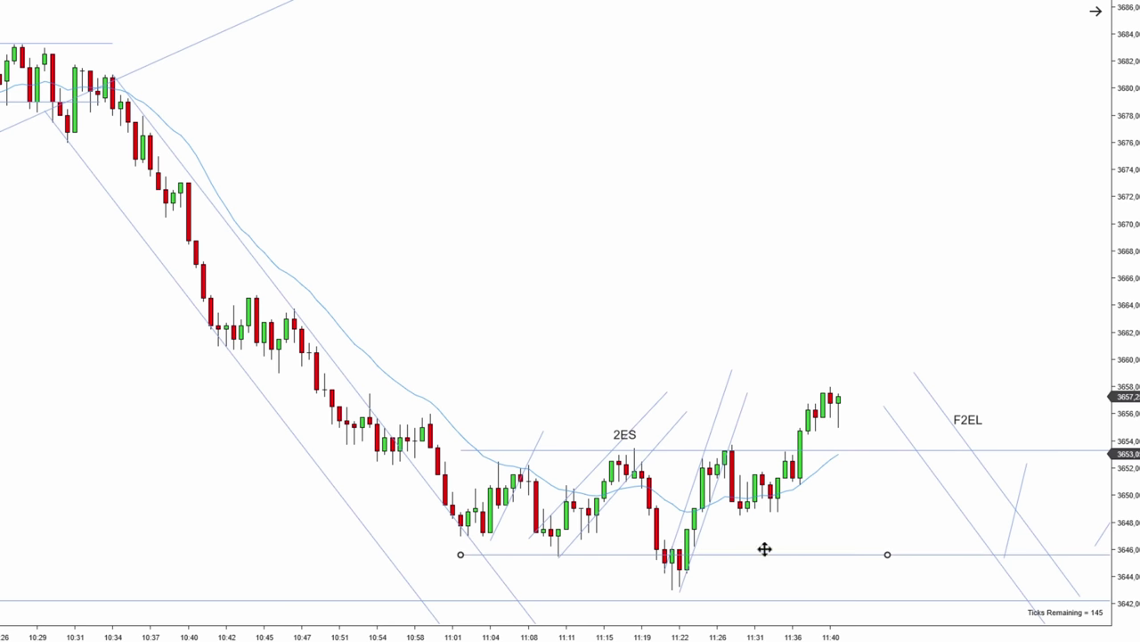
click(764, 540)
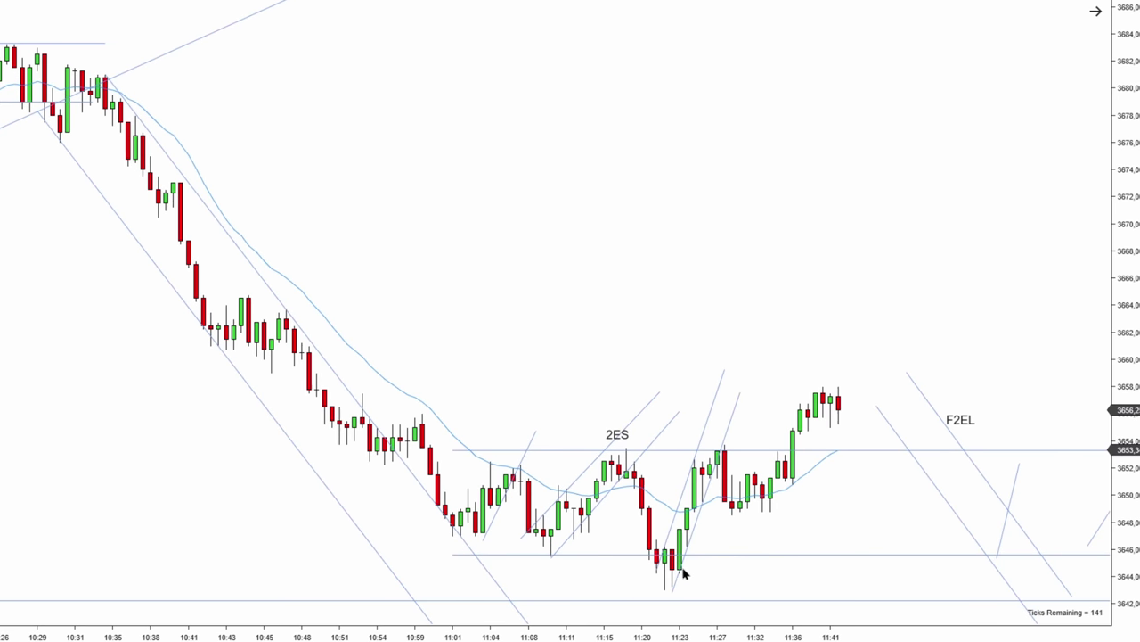
Mark the two rising legs from the 11:22 and 11:33 lows with parallel black upward arrows.
drag(672, 590, 725, 441)
drag(755, 515, 808, 367)
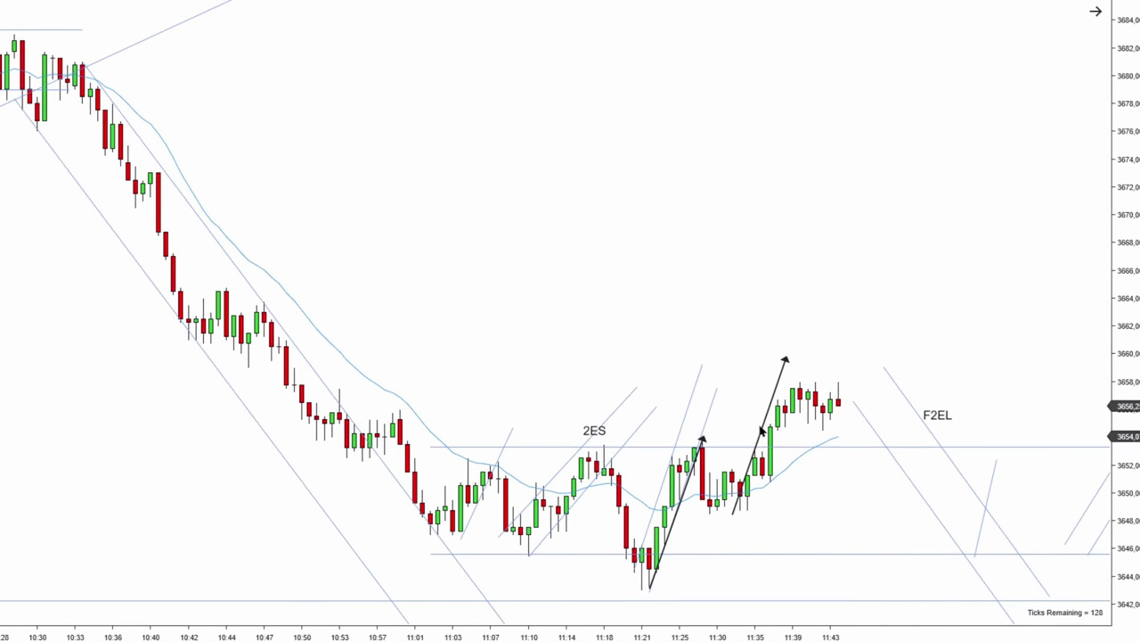
click(763, 430)
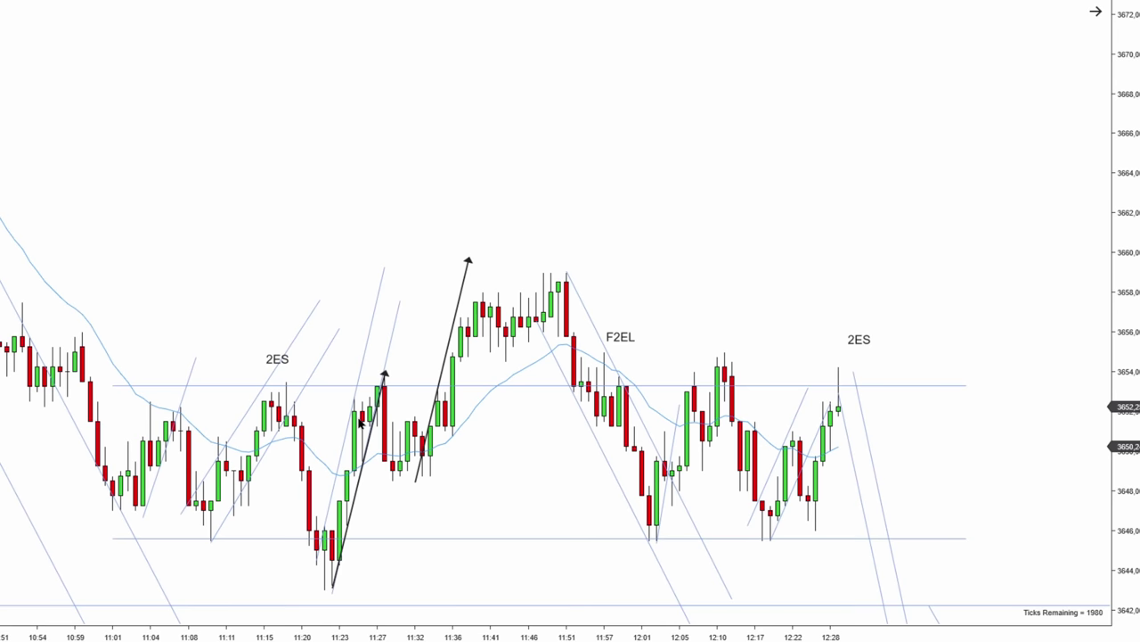
Mark the two rising legs from the 12:18 and 12:25 lows with black upward arrows and add a red down arrow below the adjacent 2ES label.
scroll(359, 423, down, 8)
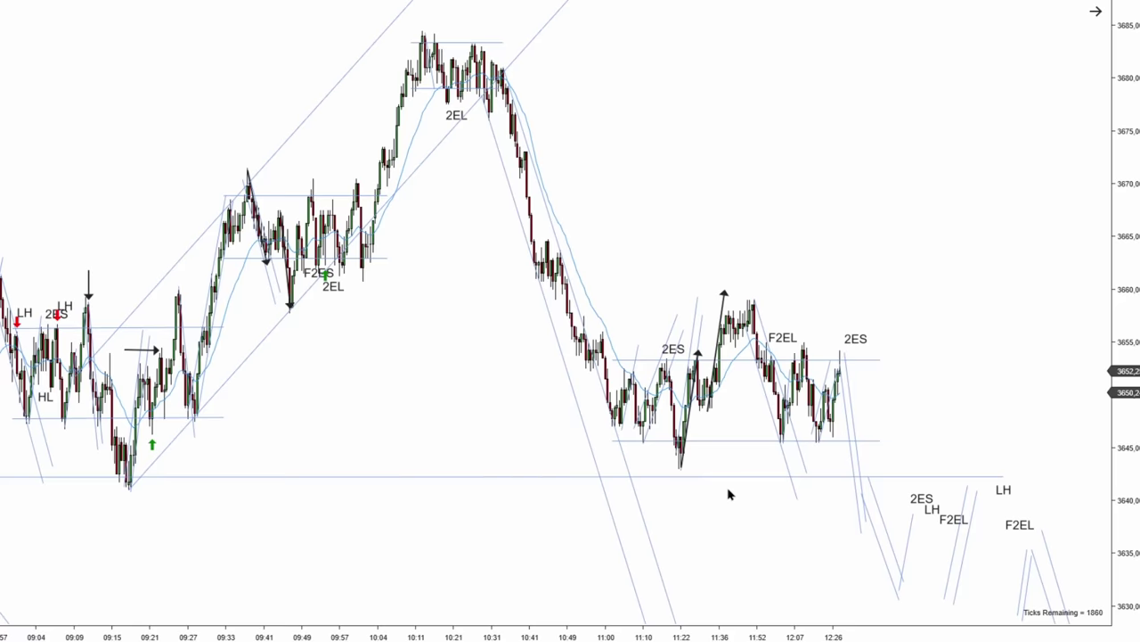
scroll(728, 496, up, 3)
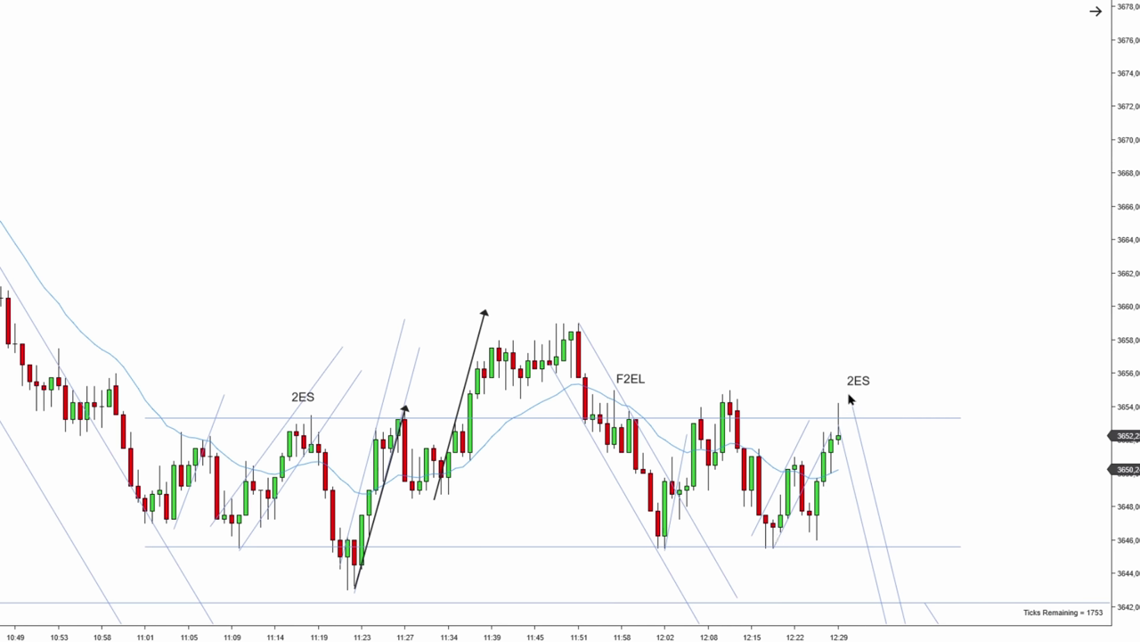
drag(767, 544, 795, 448)
drag(809, 531, 838, 426)
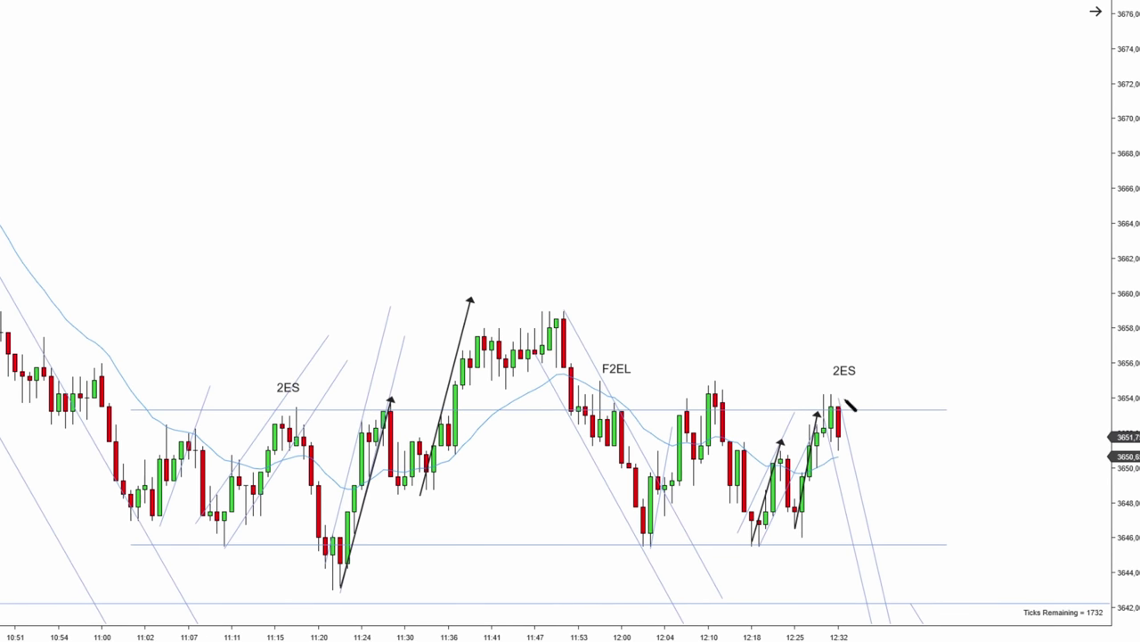
click(837, 384)
drag(845, 370, 845, 364)
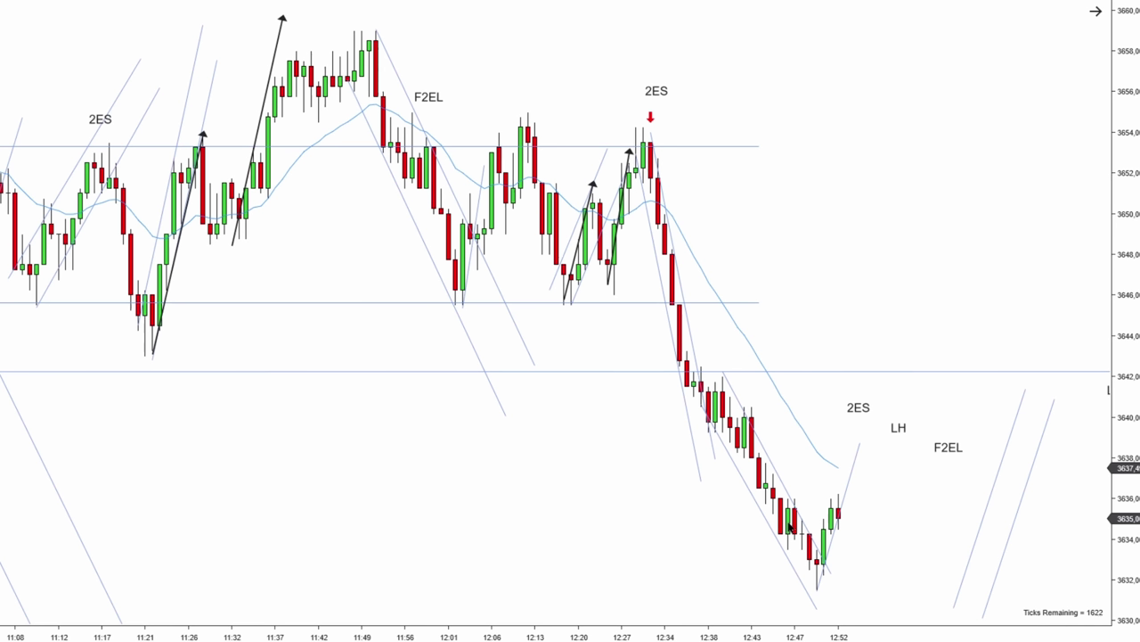
Draw a horizontal black arrow beneath the 12:50 low at about 3631 and a downward black arrow above the 13:17 high.
scroll(790, 527, down, 4)
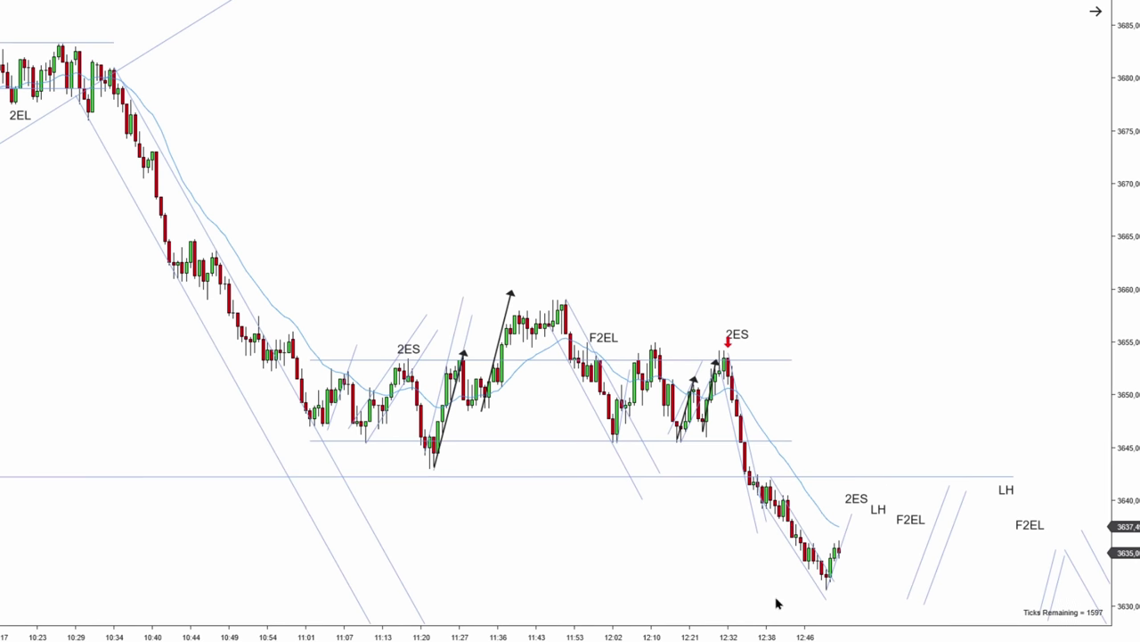
scroll(776, 603, up, 2)
scroll(776, 604, up, 2)
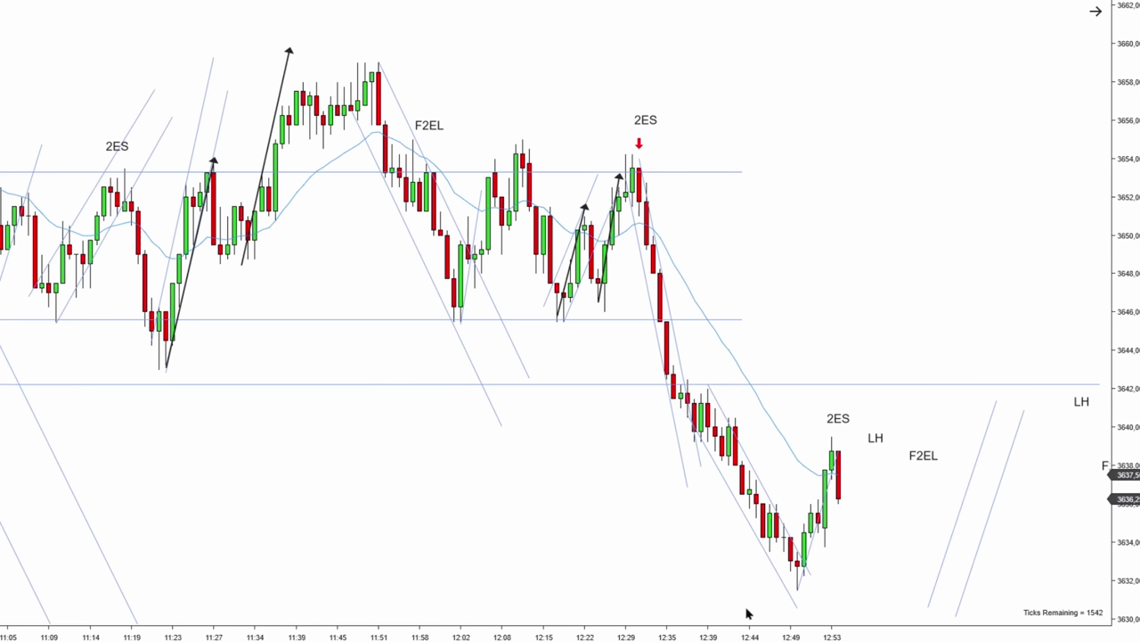
drag(687, 595, 859, 595)
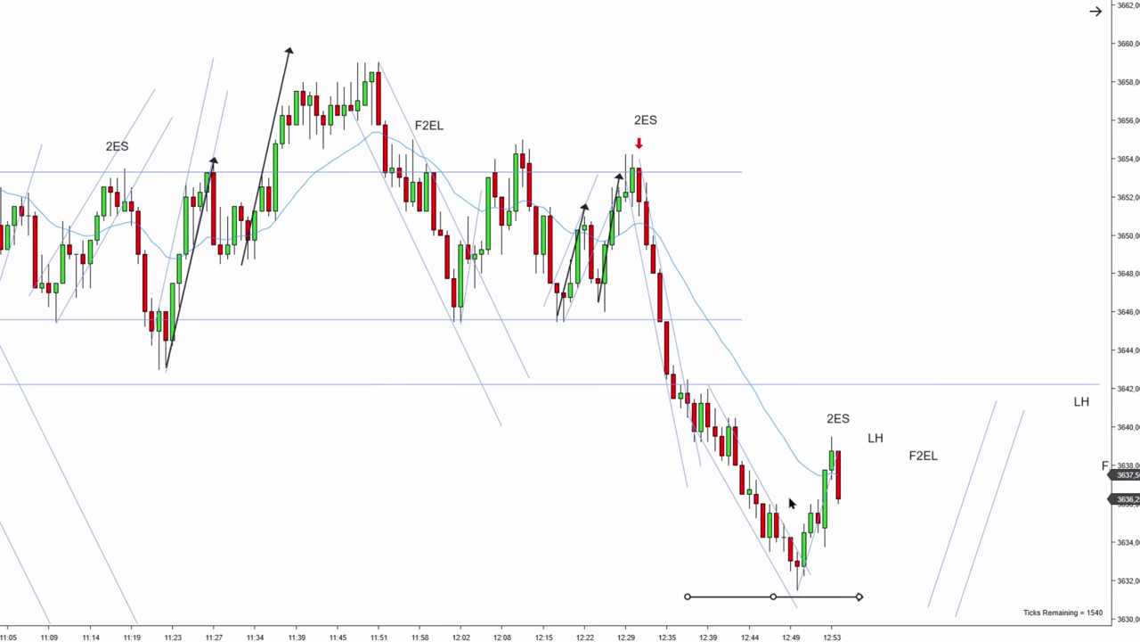
click(818, 489)
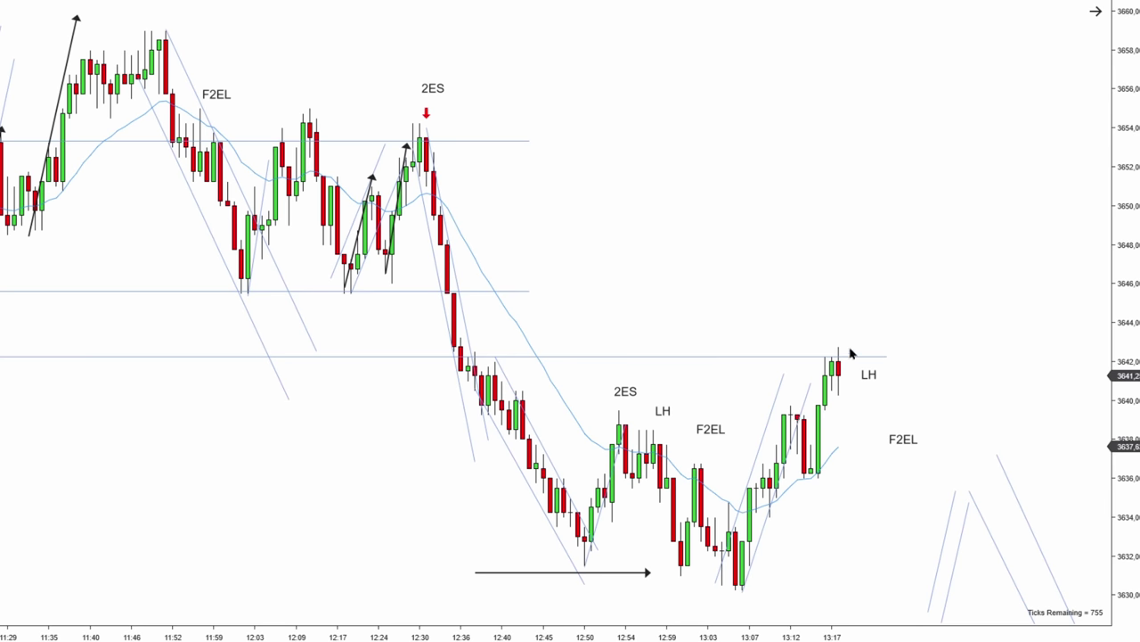
drag(837, 274, 837, 335)
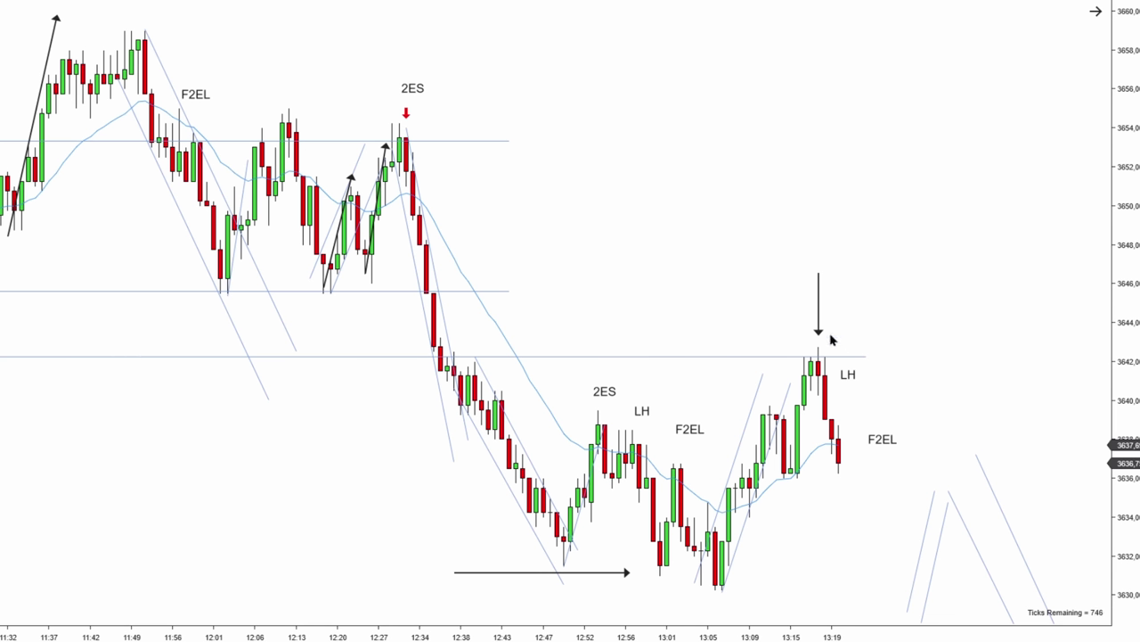
Draw a falling trend line from the 10:27 high through the 12:30 and 13:17 highs and copy it parallel onto the lows around 11:01 to 11:22.
scroll(825, 360, down, 8)
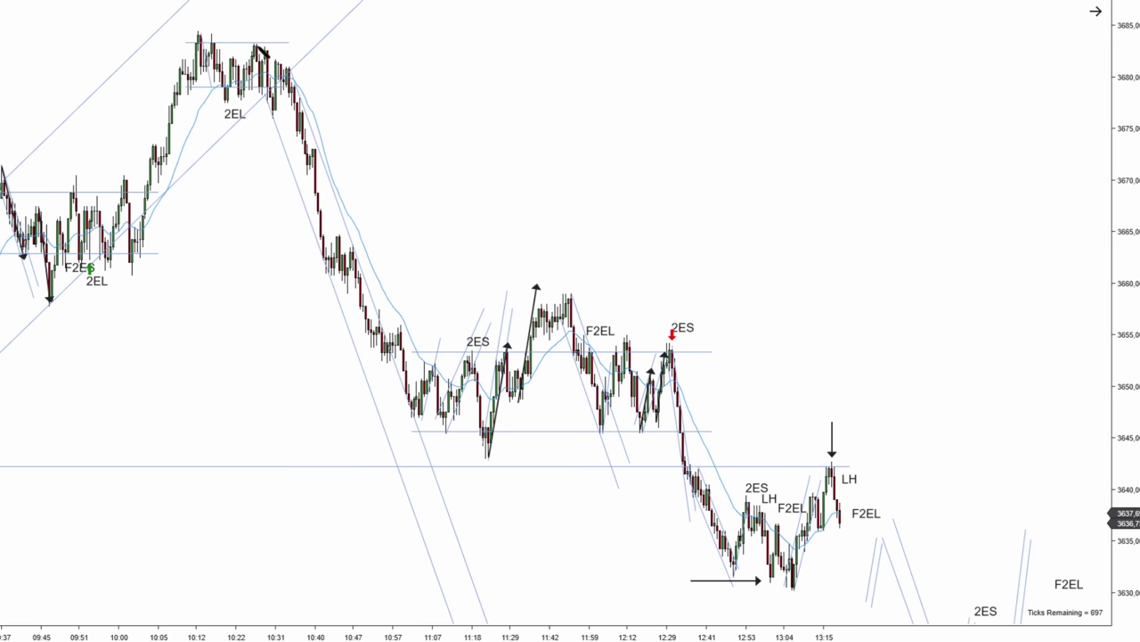
click(257, 41)
click(483, 194)
drag(483, 194, 499, 219)
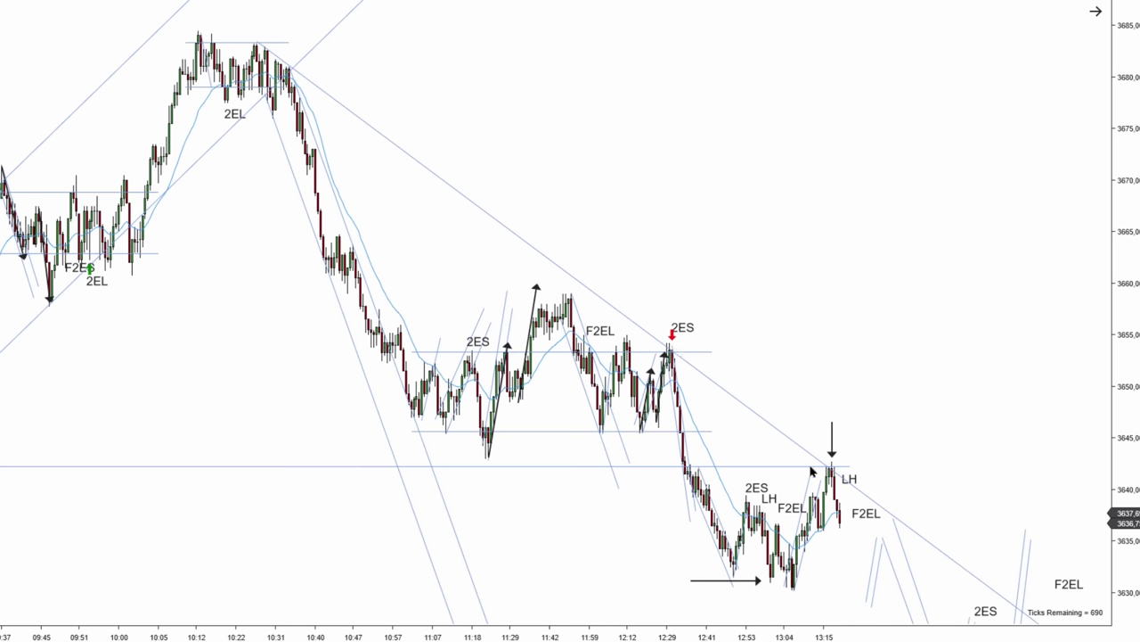
drag(786, 436, 631, 574)
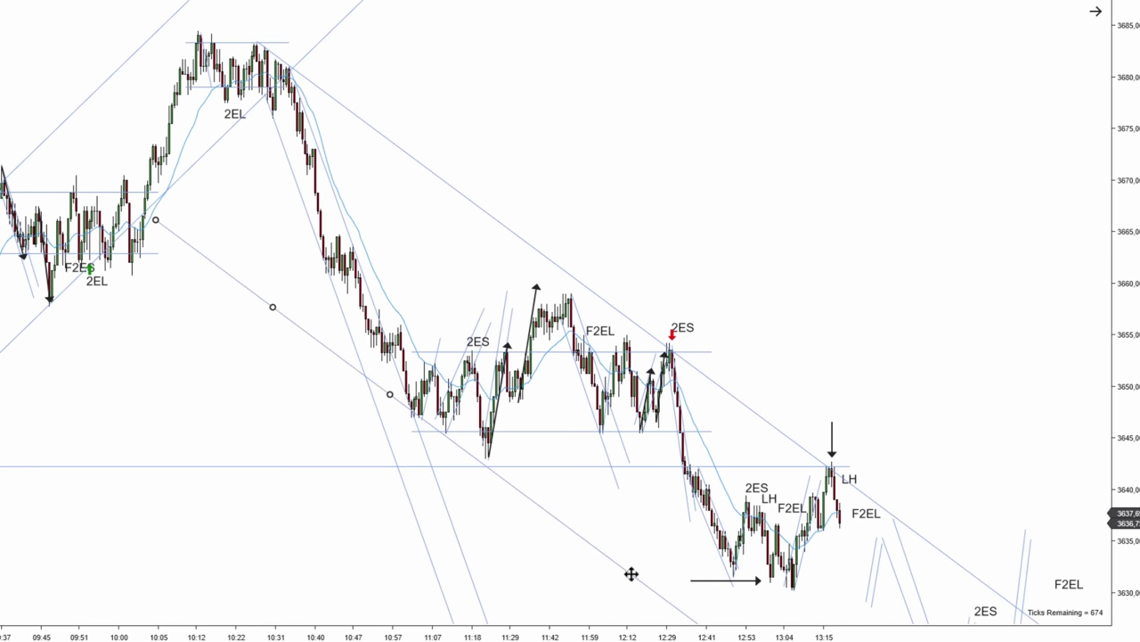
click(672, 555)
Add red down arrows below the LH label at 13:21, the F2EL label at 13:24 and the 2ES label at 13:53.
scroll(672, 555, up, 5)
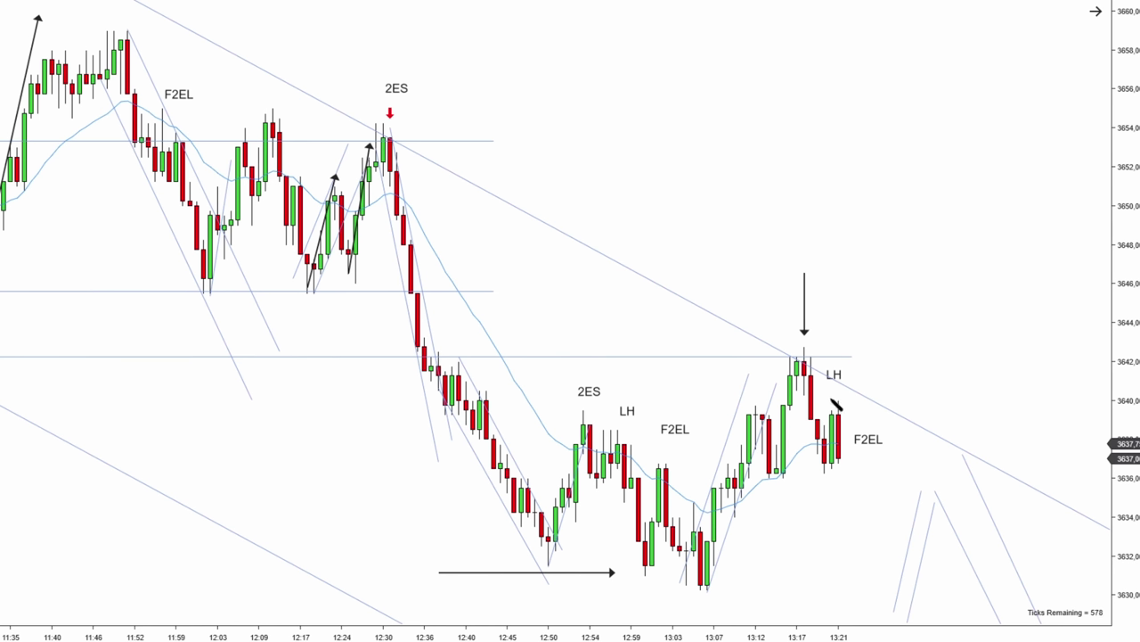
click(837, 386)
drag(843, 374, 850, 371)
click(878, 377)
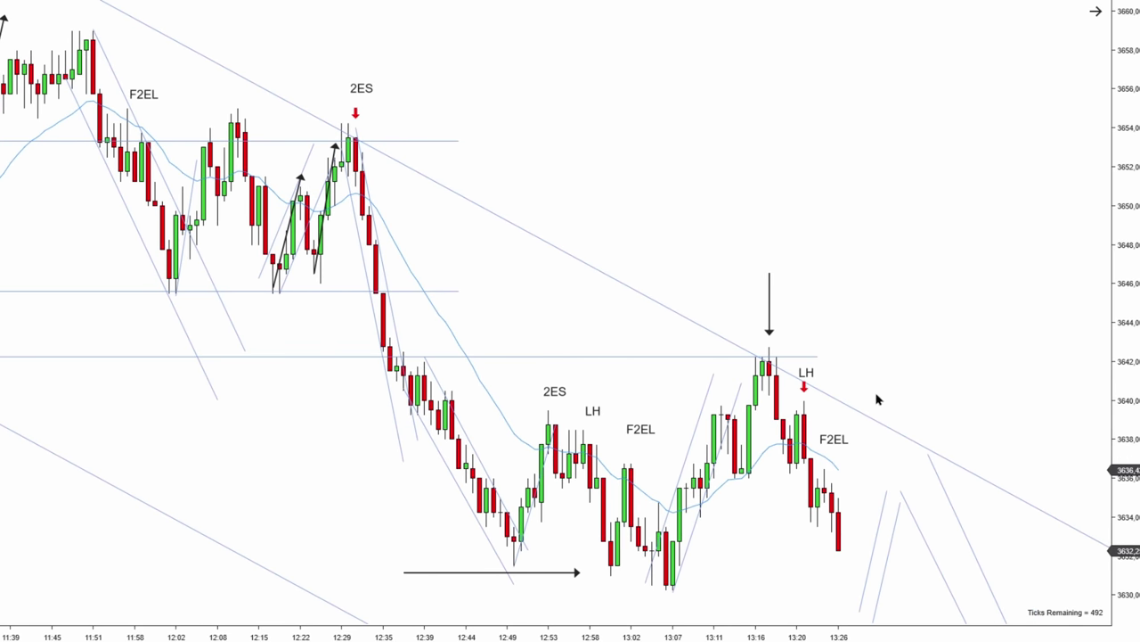
click(803, 389)
click(823, 457)
drag(840, 441, 839, 439)
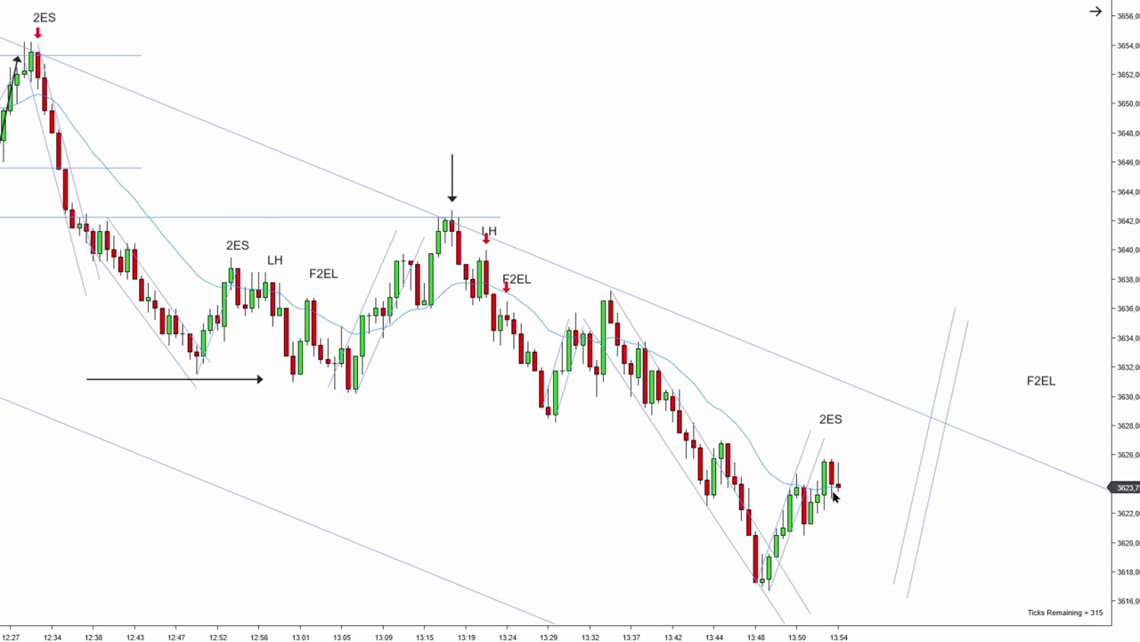
click(835, 444)
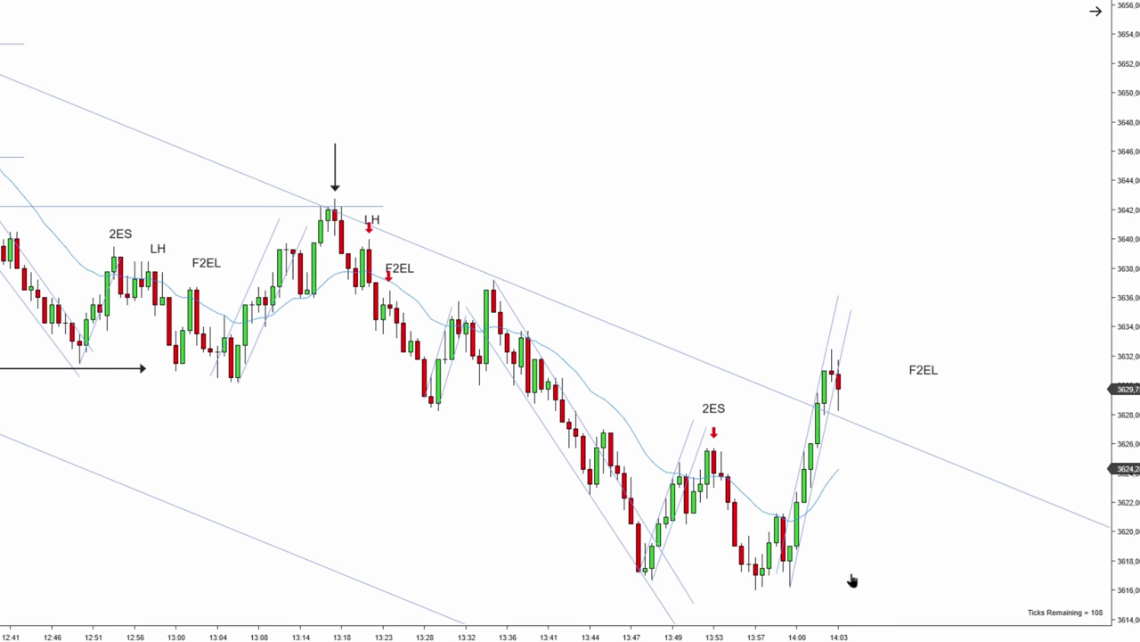
Draw a horizontal black arrow beneath the 13:48 to 14:00 lows at about 3615 and add a red down arrow below the next F2EL label.
scroll(836, 482, down, 5)
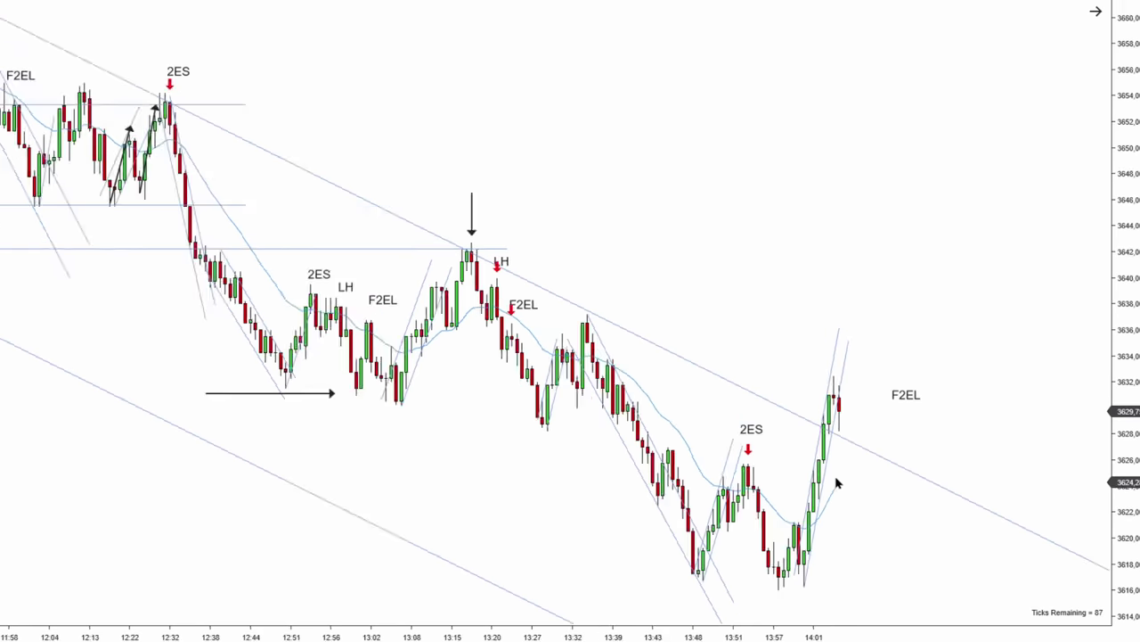
scroll(835, 482, up, 4)
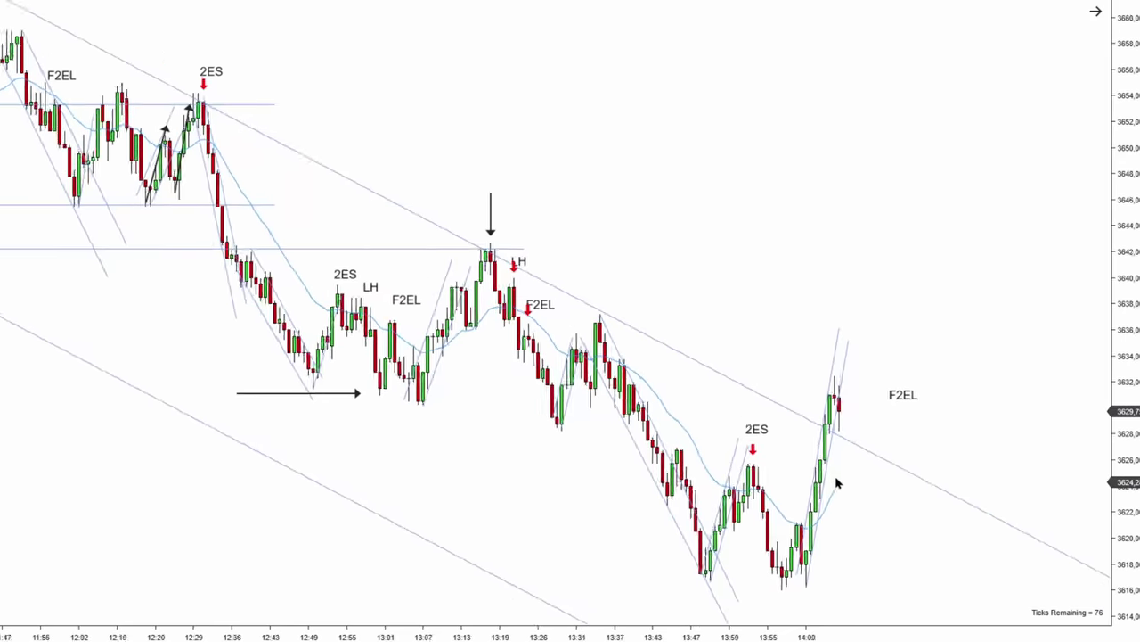
drag(552, 602, 940, 603)
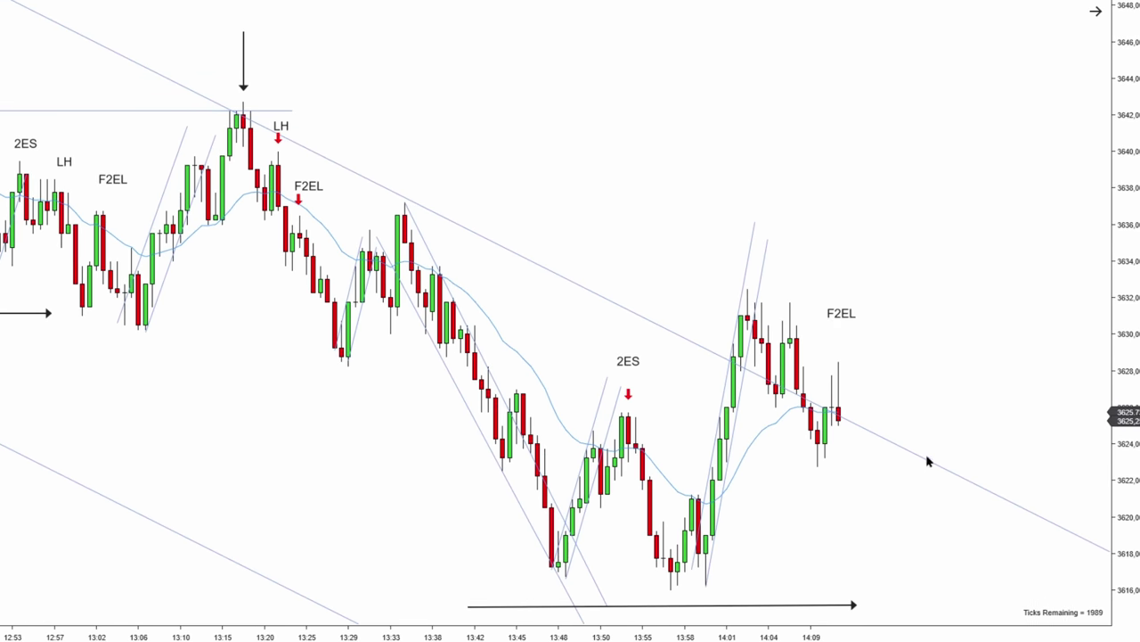
click(839, 355)
drag(851, 312, 855, 324)
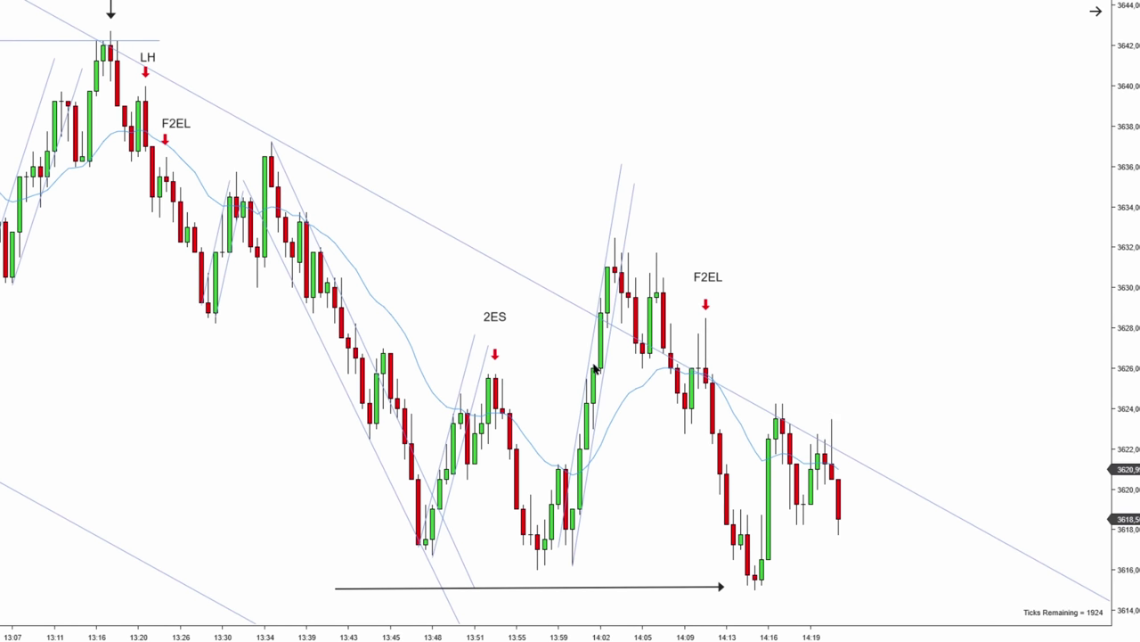
Review the annotated chart from the 15:00 decline back through the falling channel to the morning swings.
scroll(595, 368, down, 6)
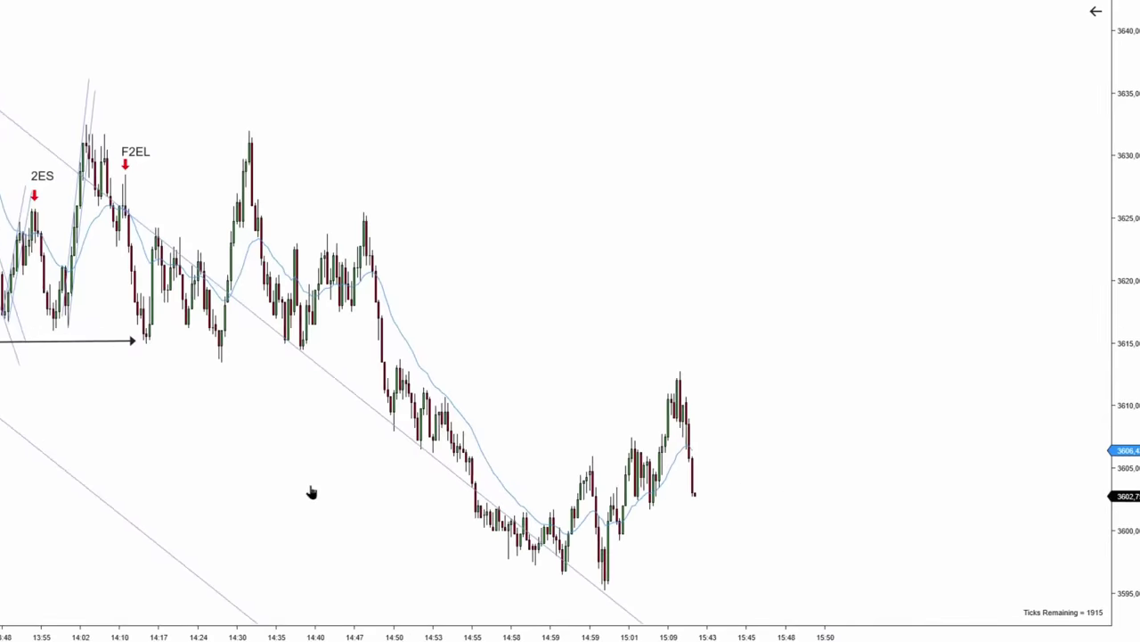
scroll(311, 493, up, 3)
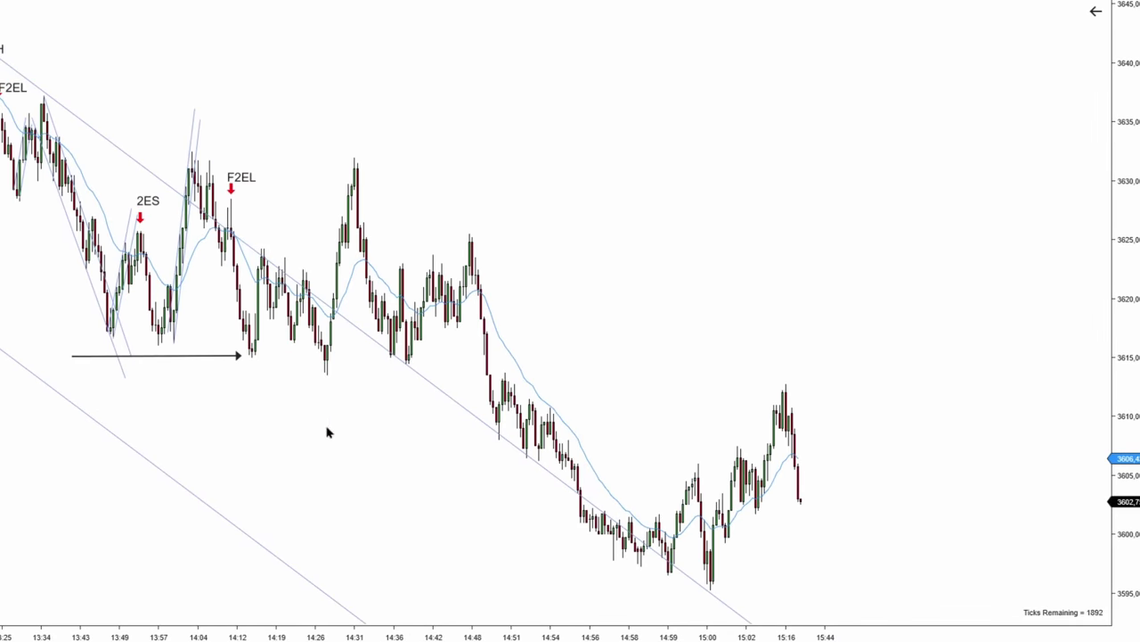
scroll(359, 471, up, 10)
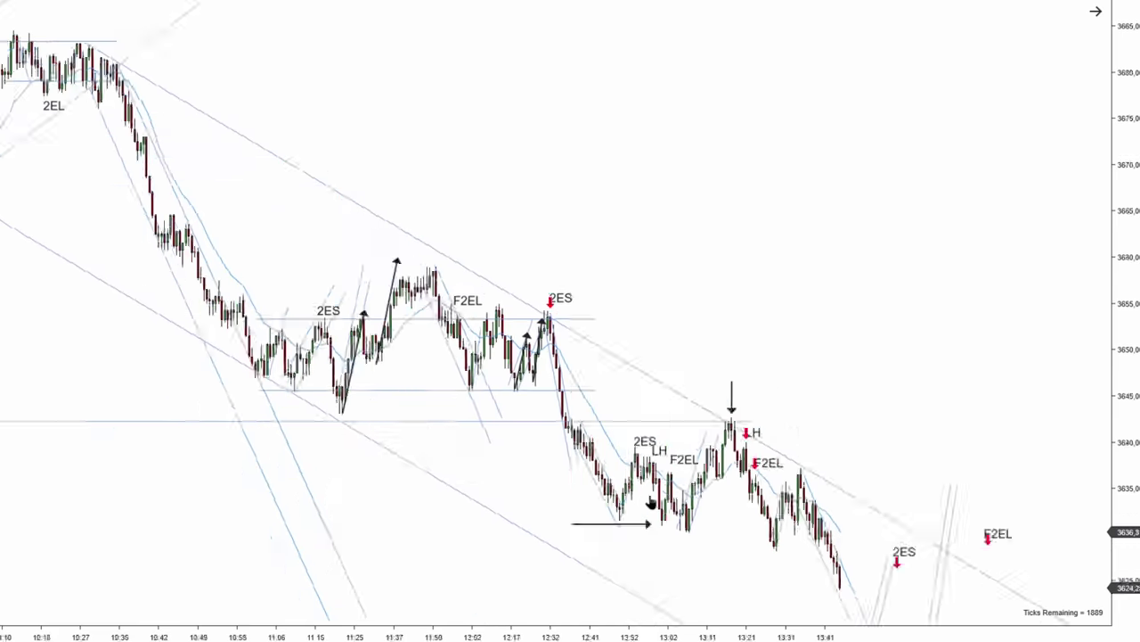
scroll(652, 505, up, 8)
scroll(652, 553, up, 2)
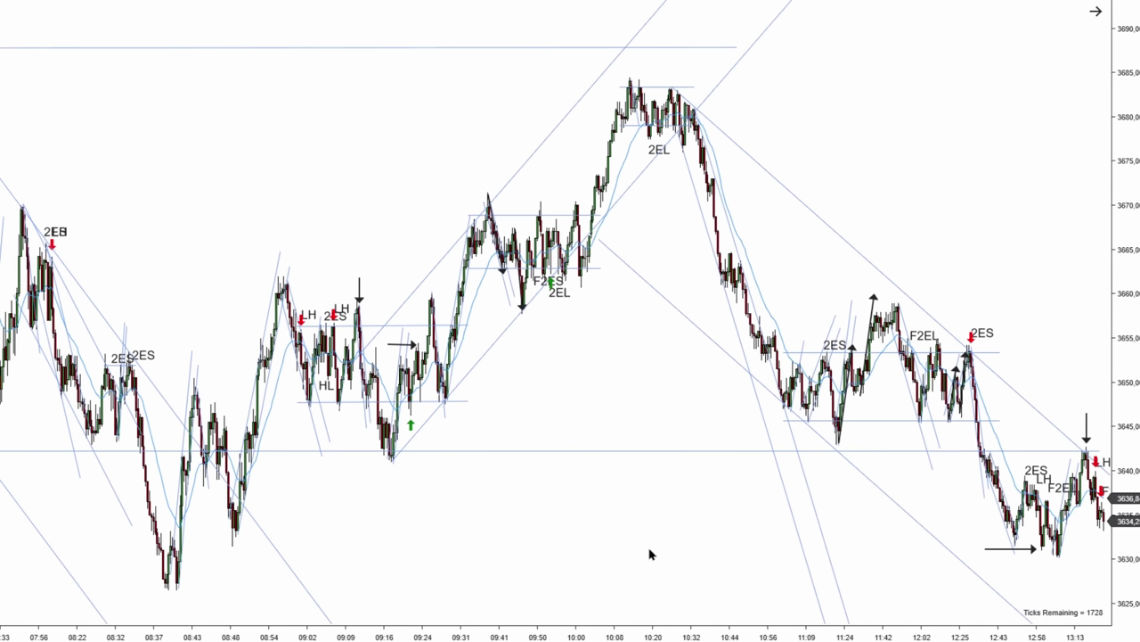
drag(555, 395, 718, 390)
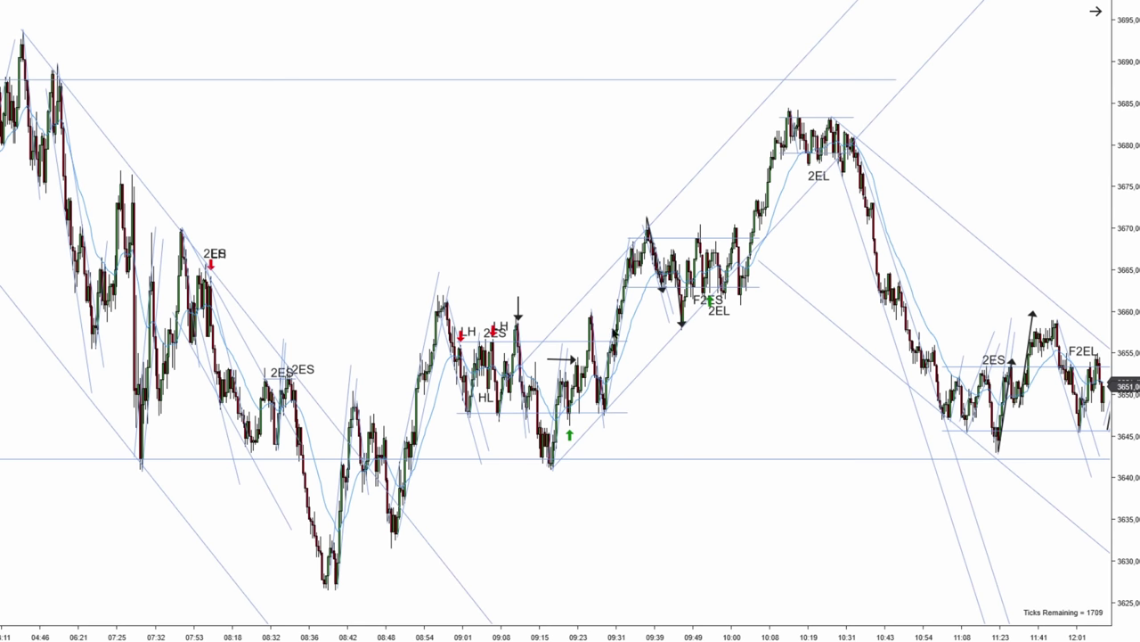
drag(754, 328, 704, 297)
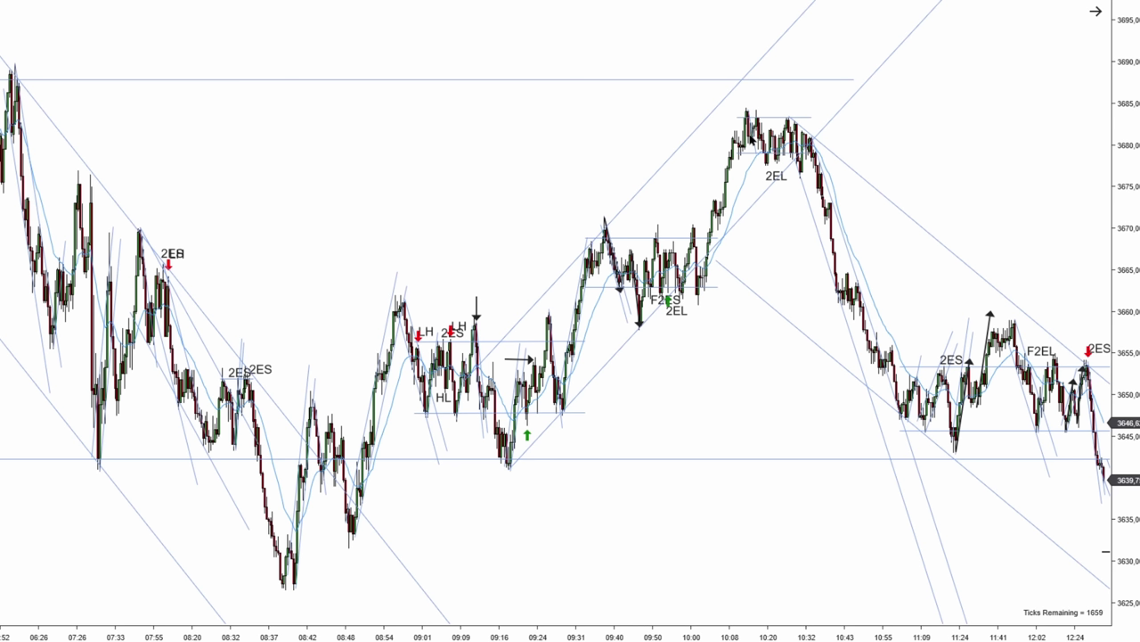
drag(445, 520, 575, 522)
scroll(575, 522, up, 2)
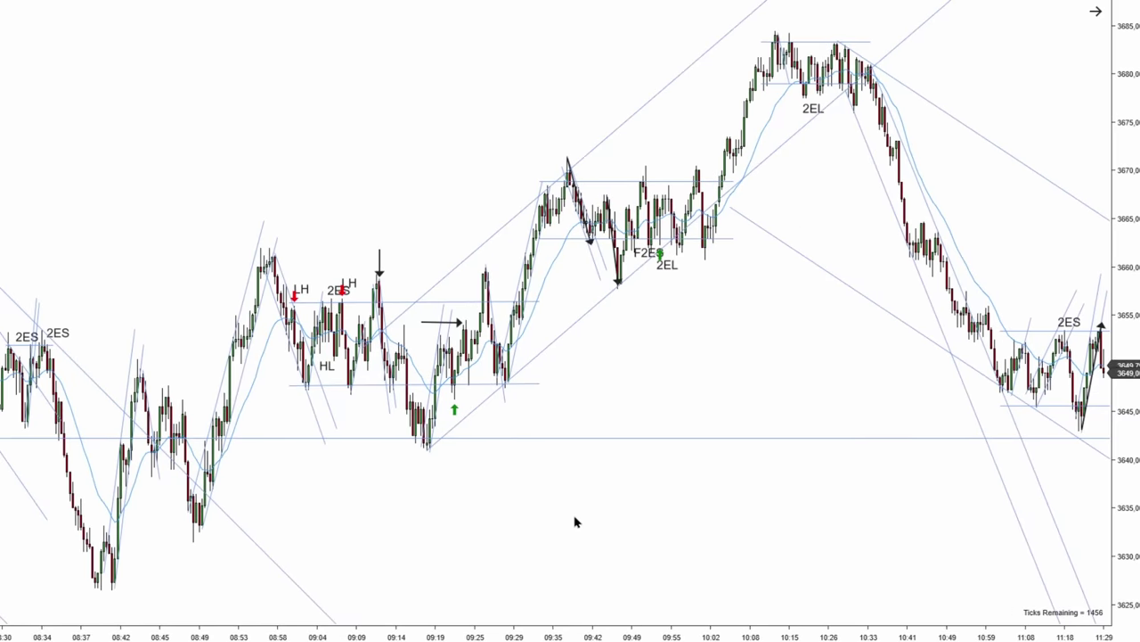
scroll(574, 522, up, 5)
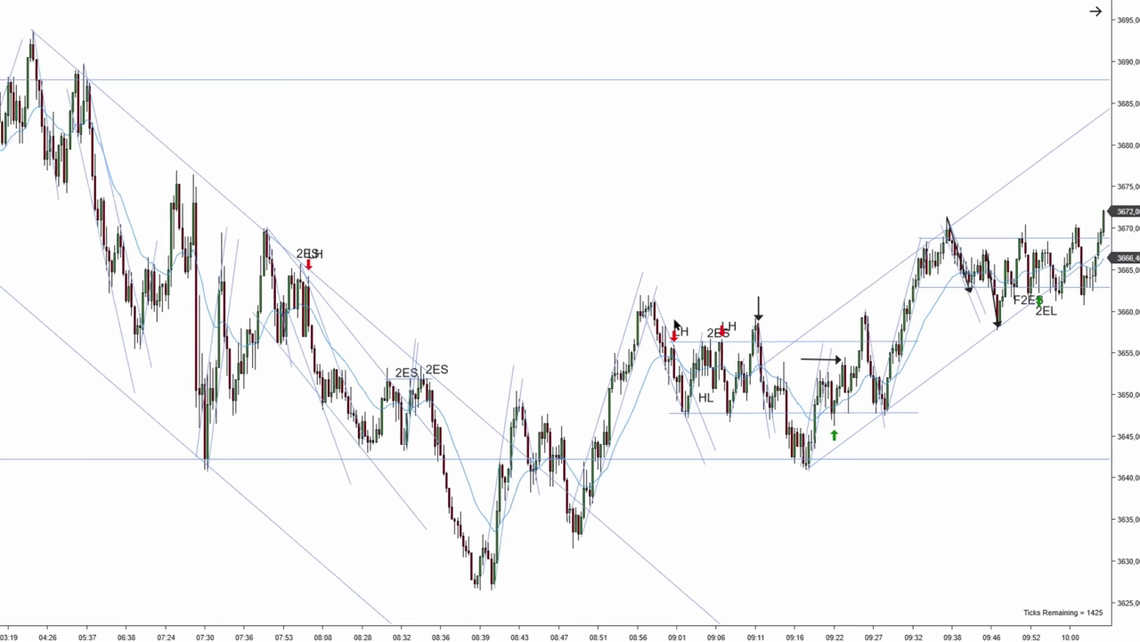
Copy the long horizontal line near 3688 down to the level at about 3663.
scroll(643, 307, up, 1)
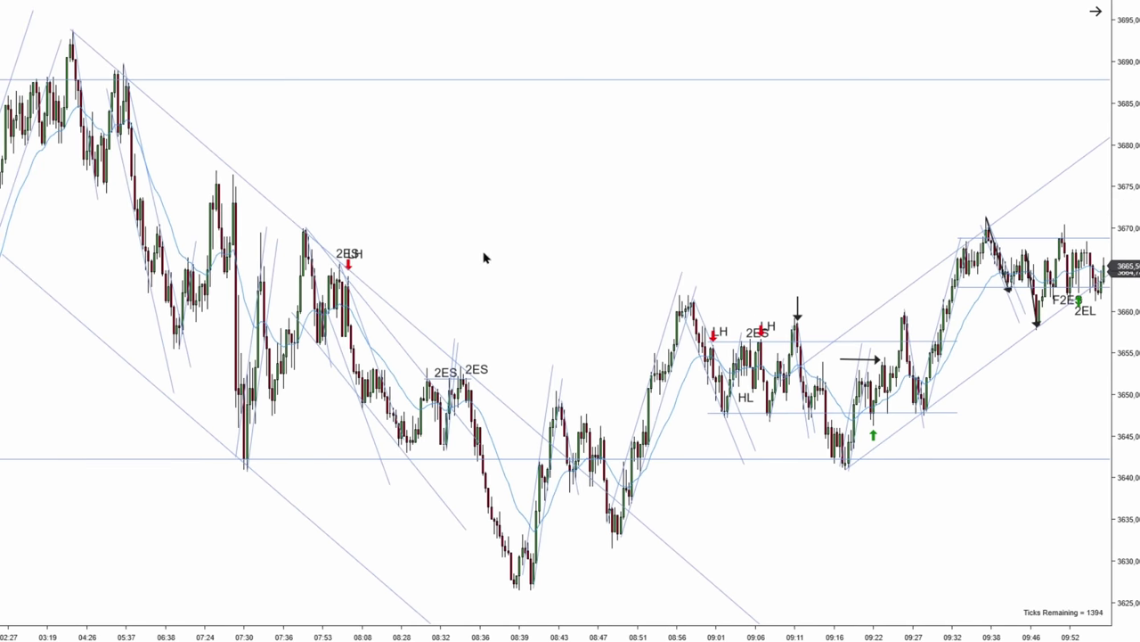
scroll(486, 256, up, 3)
scroll(641, 272, down, 3)
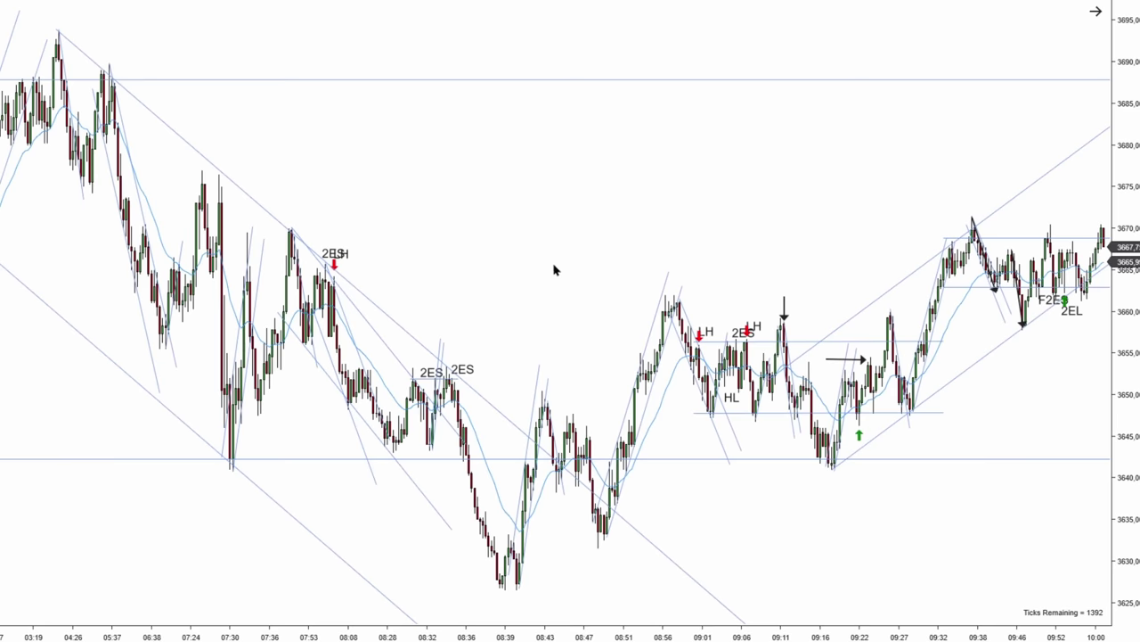
drag(611, 81, 578, 286)
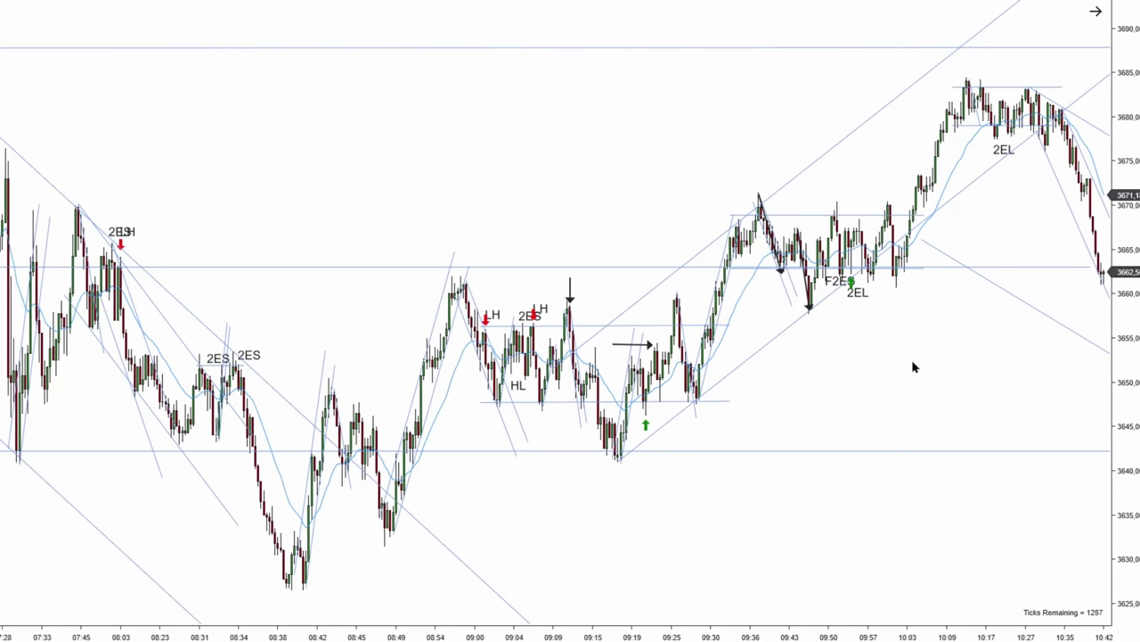
Examine the falling channel from the 10:30 high through its marked short setups to the decline near 14:58.
drag(912, 364, 268, 369)
scroll(934, 267, down, 3)
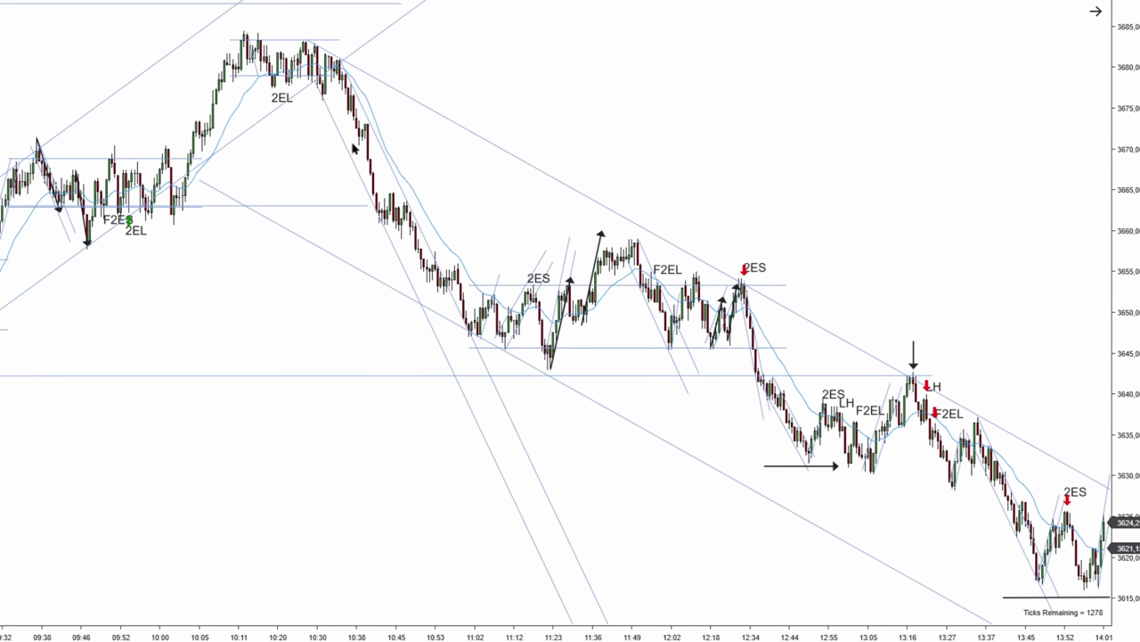
drag(977, 363, 681, 375)
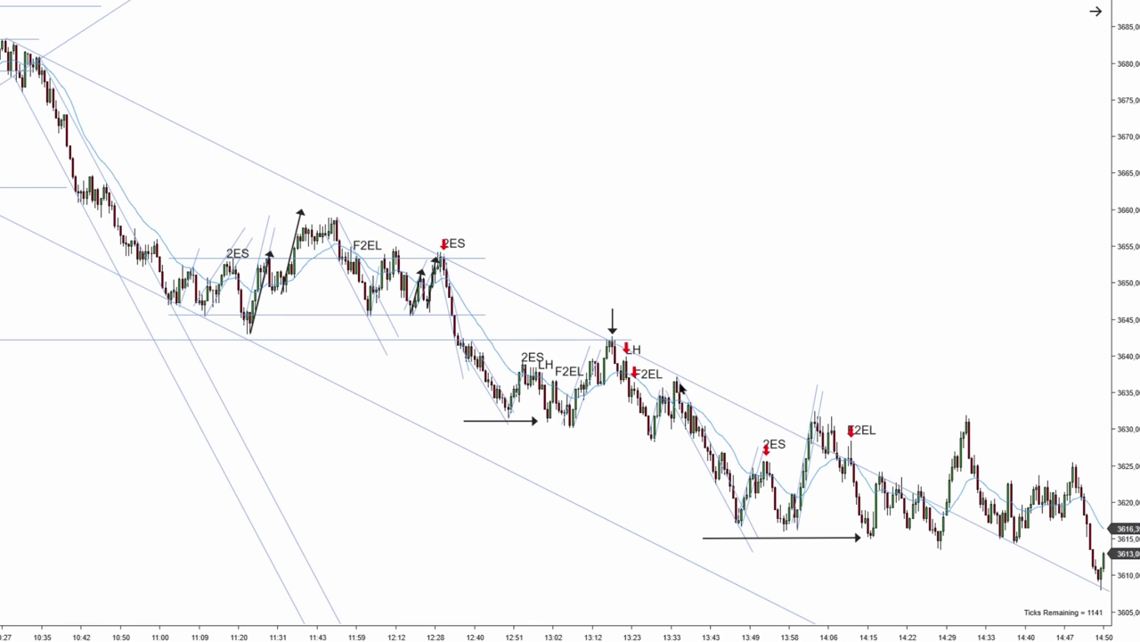
drag(801, 389, 730, 348)
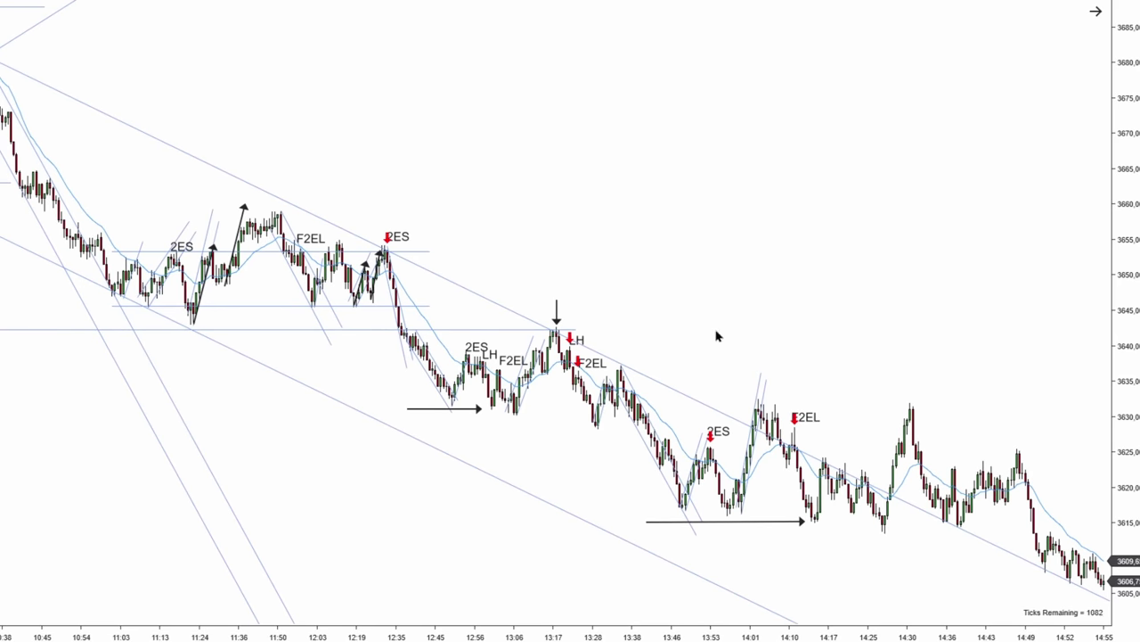
drag(718, 330, 375, 252)
scroll(375, 252, down, 3)
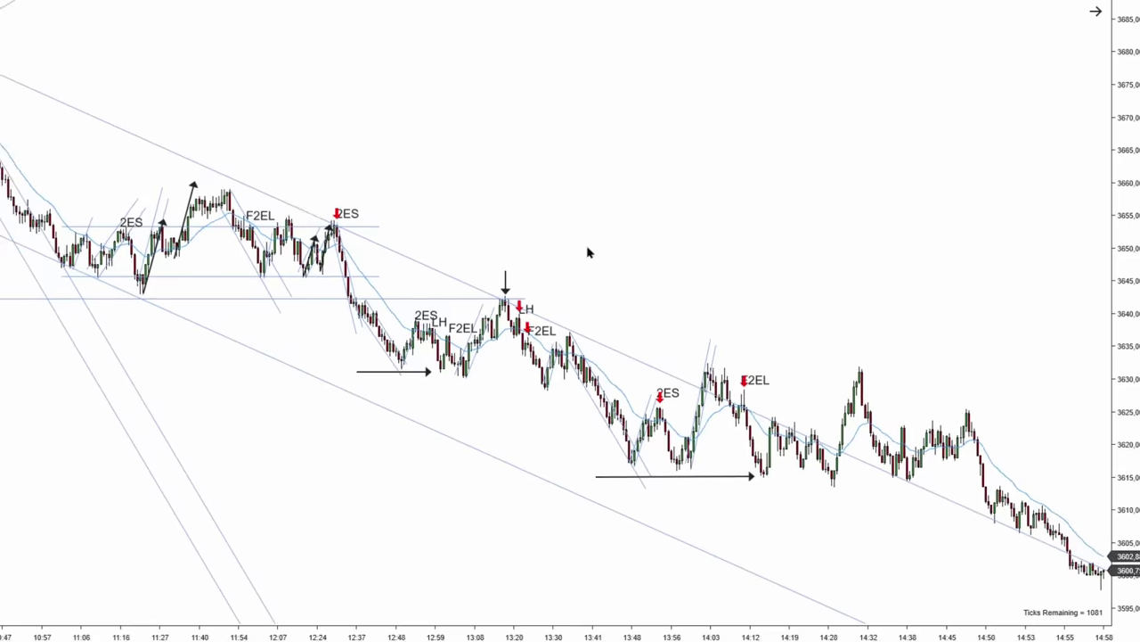